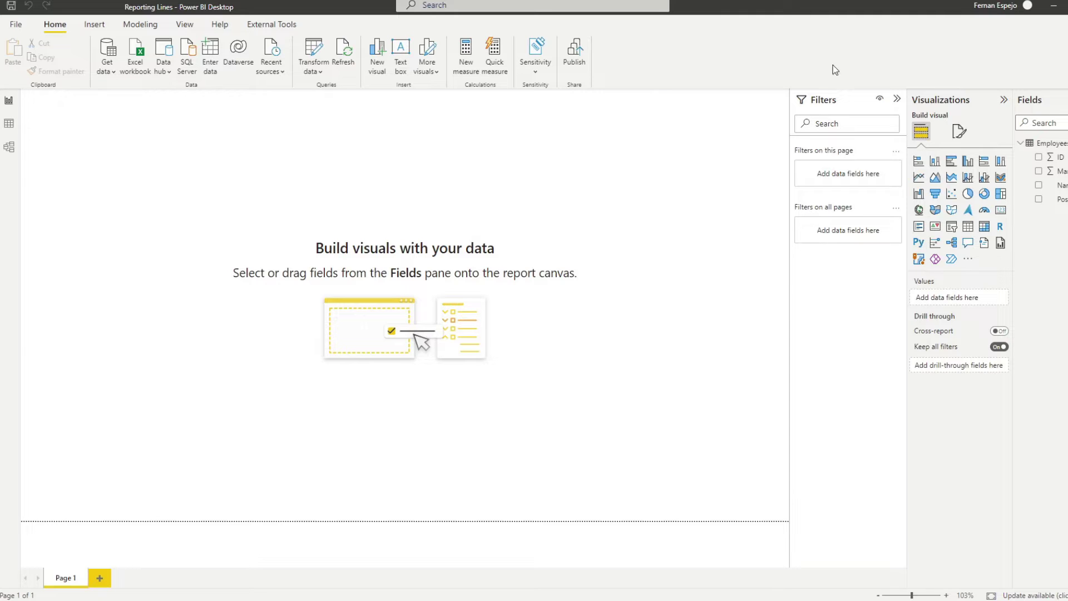
- Switch to Data view and inspect the Employees table's ID and Manager ID columns
left_click(15, 125)
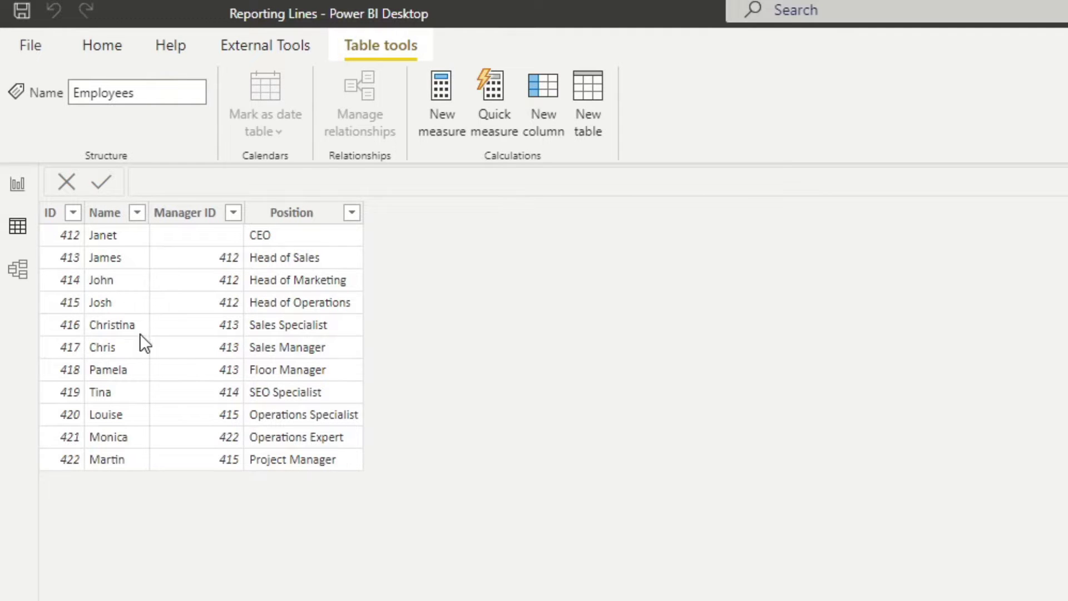
left_click(73, 242)
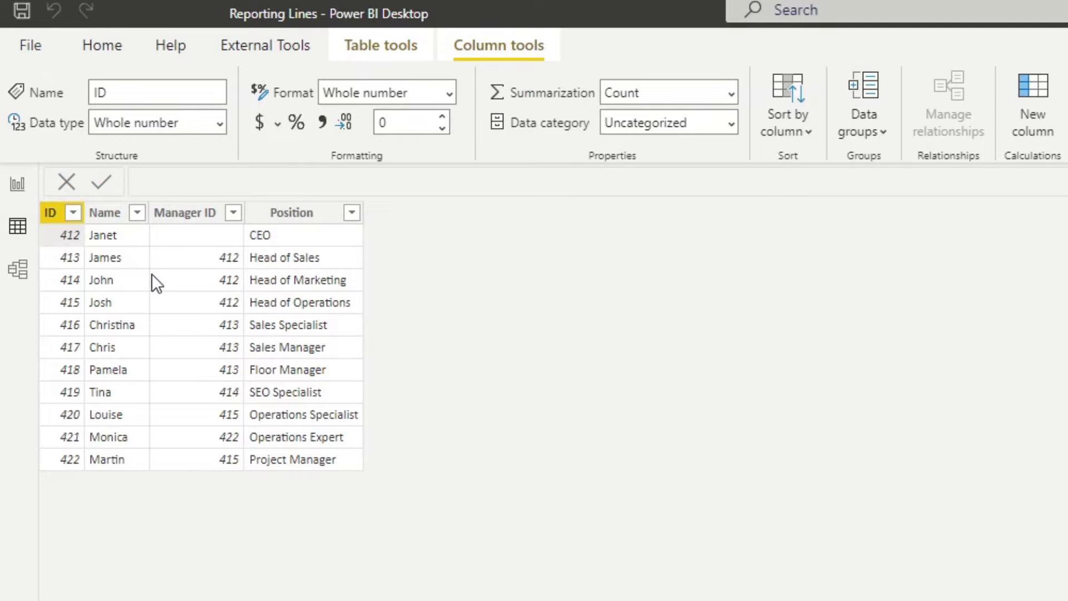
left_click(225, 264)
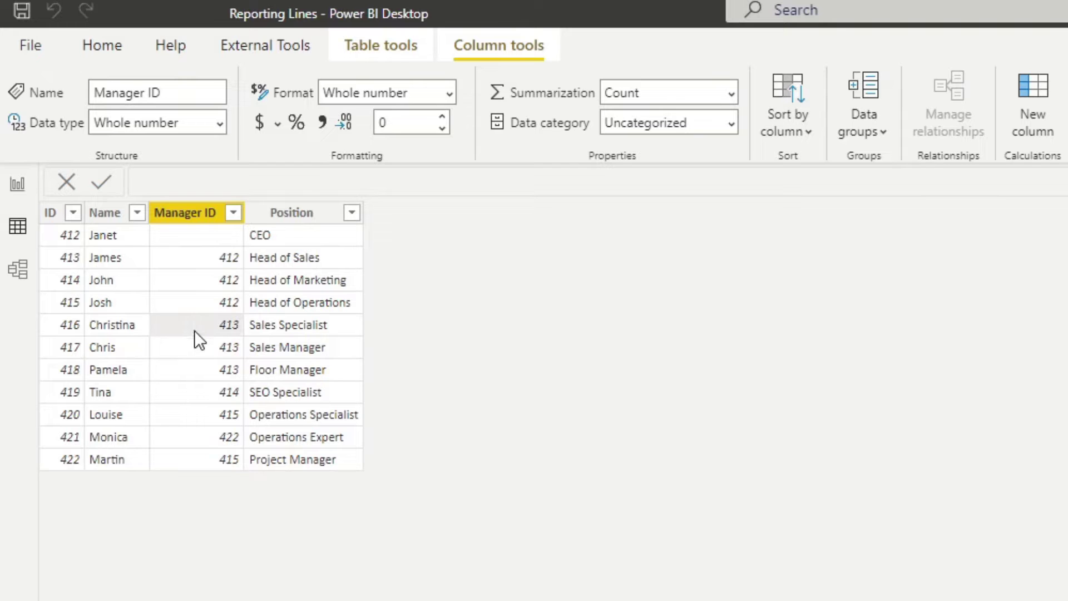
left_click(76, 336)
left_click(178, 333)
left_click(201, 346)
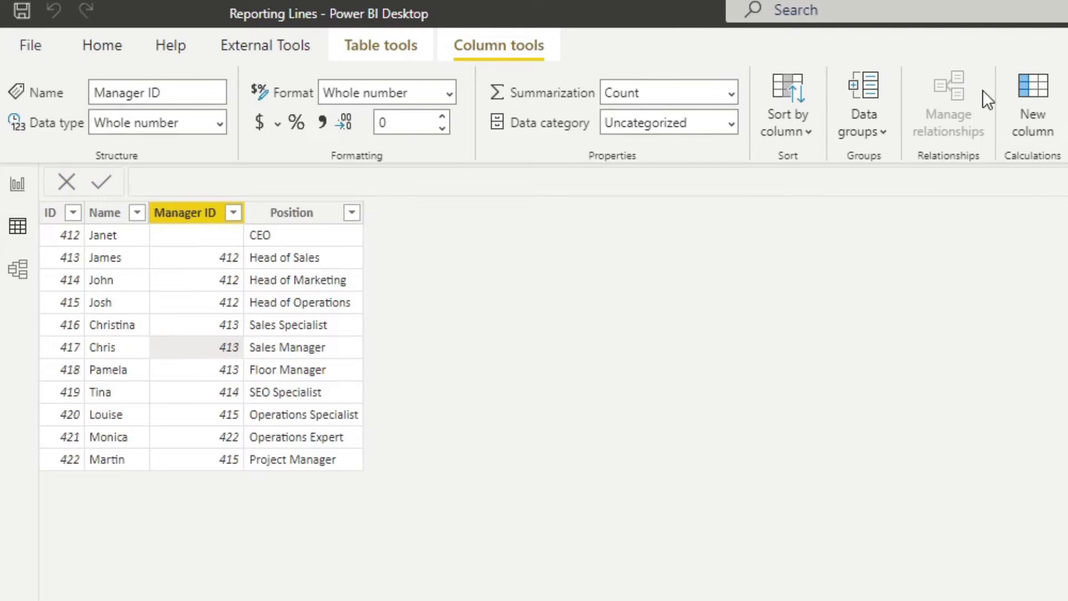
- Add a Path column defined as PATH(Employees[ID], Employees[Manager ID])
left_click(1034, 103)
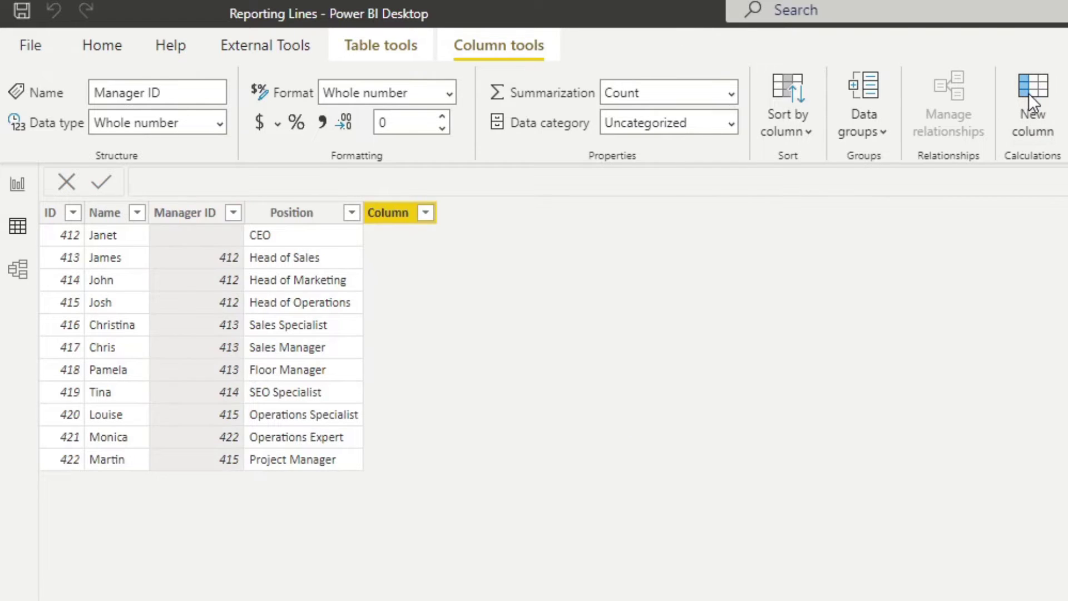
type("Path = ")
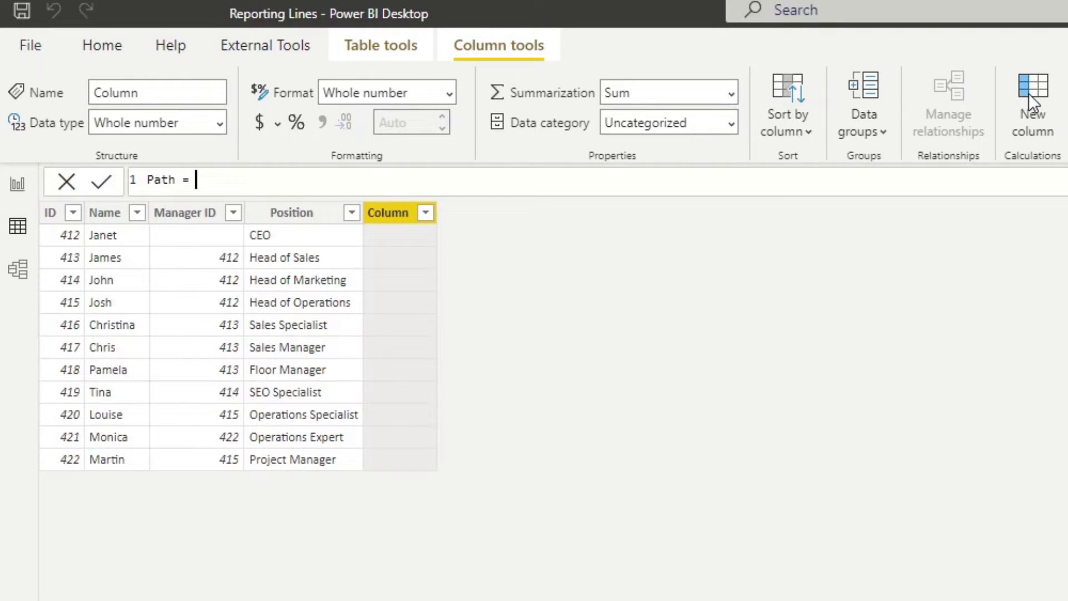
type("PATH(")
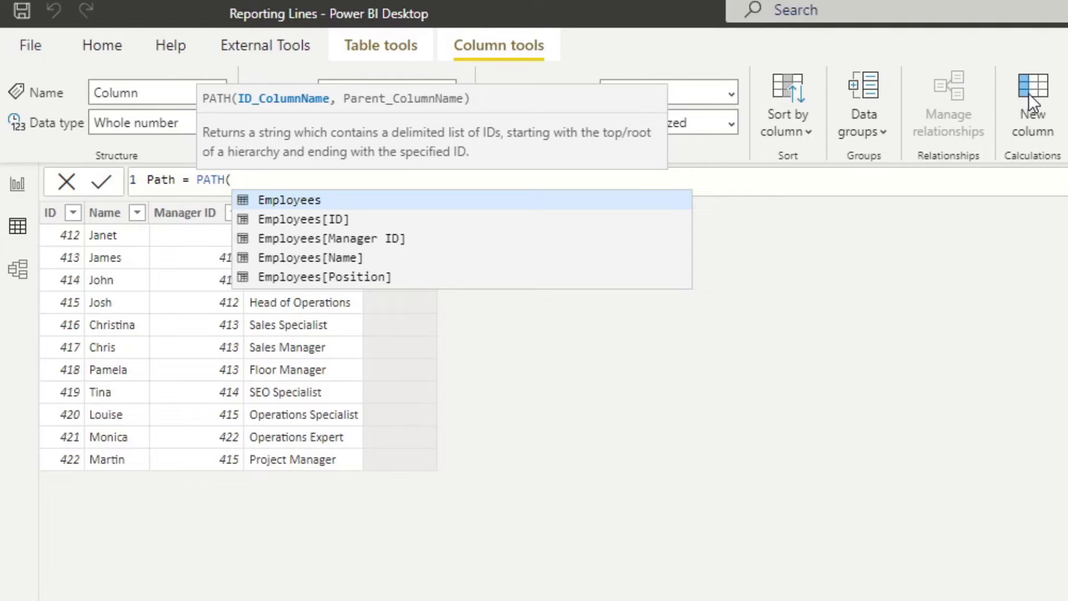
type("ID")
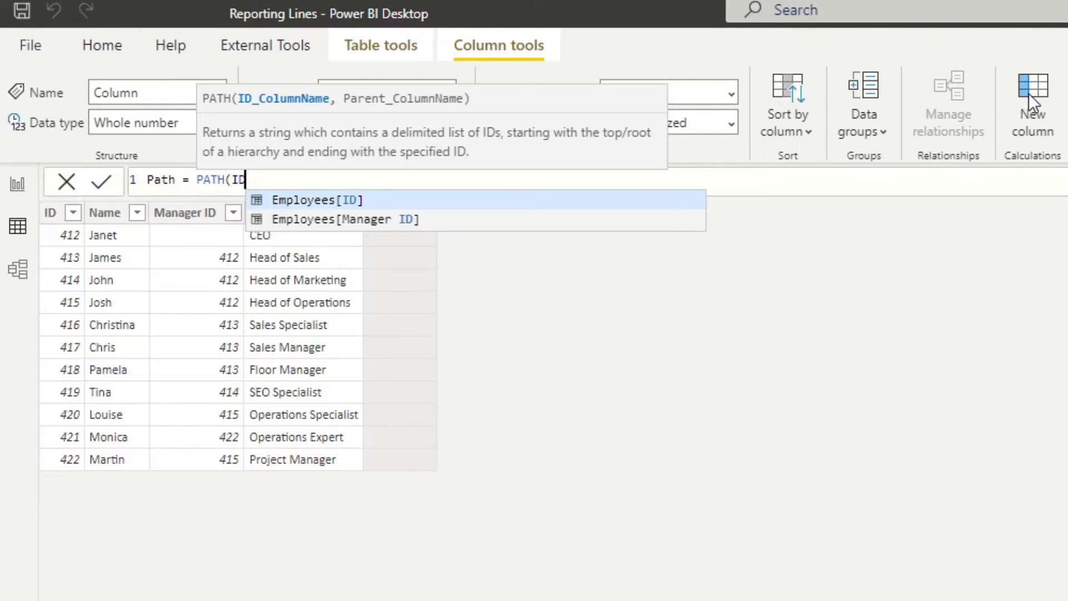
key("Tab")
type(", Man")
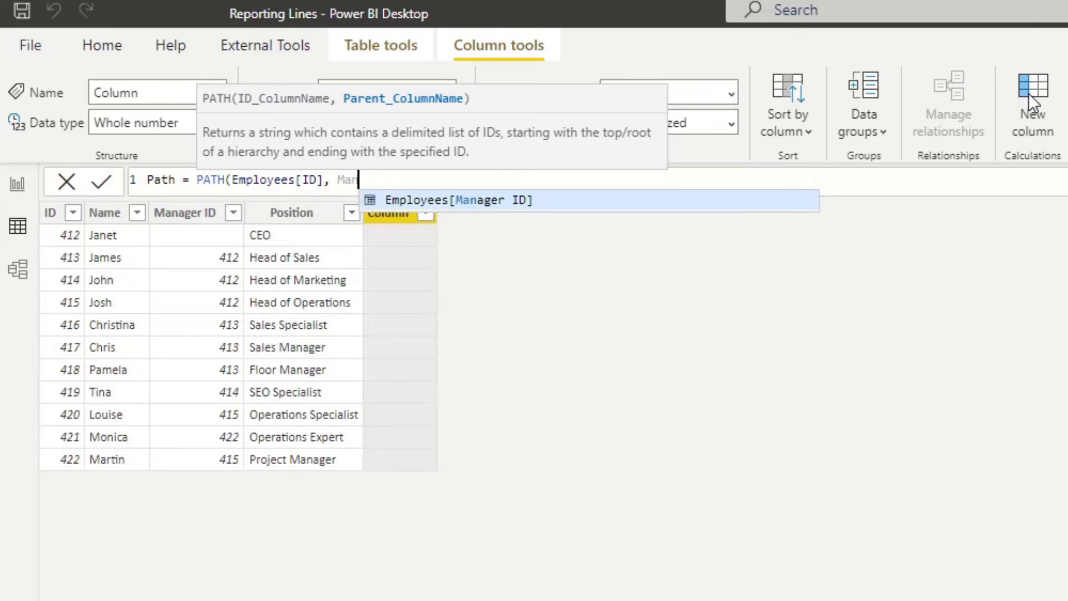
key("Tab")
type(")")
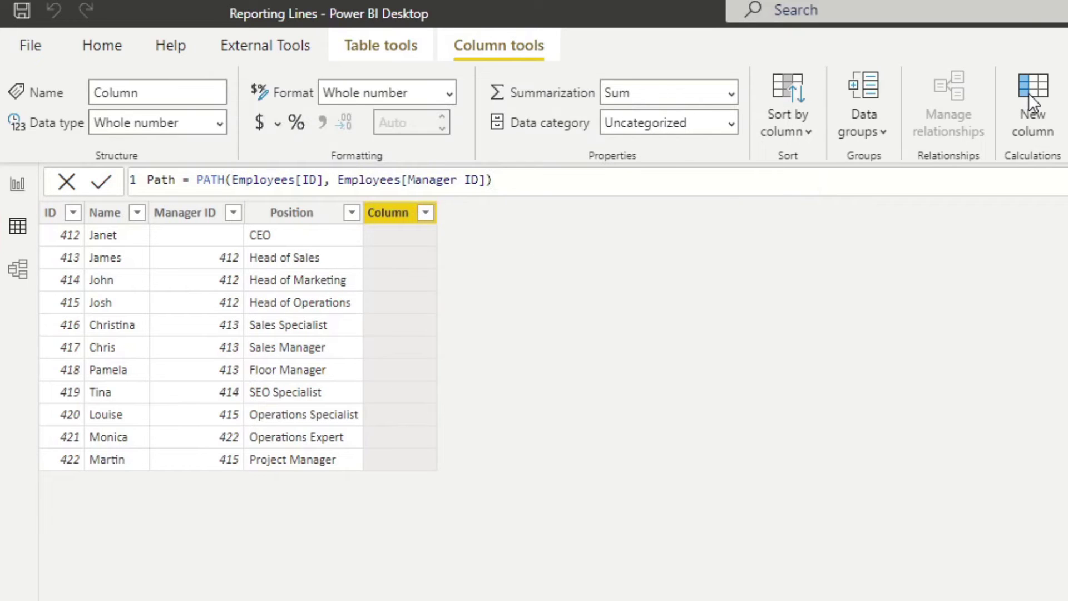
key("Return")
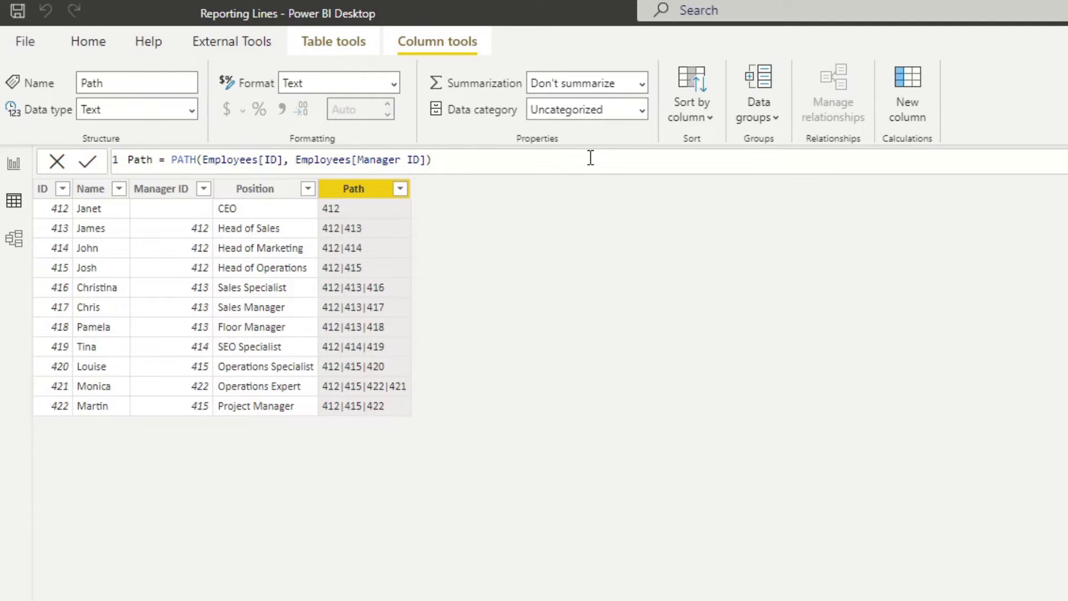
- Replace the Path formula with pasted ADDCOLUMNS, LOOKUPVALUE and CONCATENATEX DAX so chains show names
left_click_drag(432, 160, 171, 159)
key("BackSpace")
key("shift+Return")
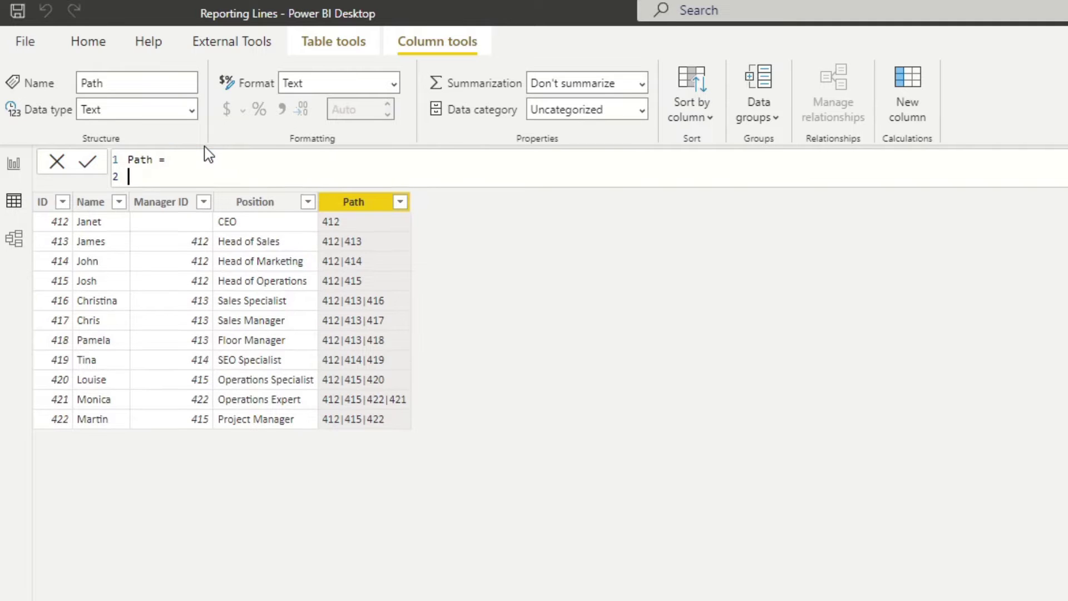
type("VAR _path = PATH(Employees[ID], Employees[Manager ID]) VAR _lookup = ADDCOLUMNS(     ADDCOLUMNS(         GENERATESERIES( 1, PATHLENGTH( _path ) ),         \"ID\", PATHITEM( _path, [Value])     ),     \"Name\", LOOKUPVALUE( Employees[Name], Employees[ID], CONVERT([ID], INTEGER) ) ) RETURN     CONCATENATEX( _lookup, [Name], \"|\", [Value], ASC)")
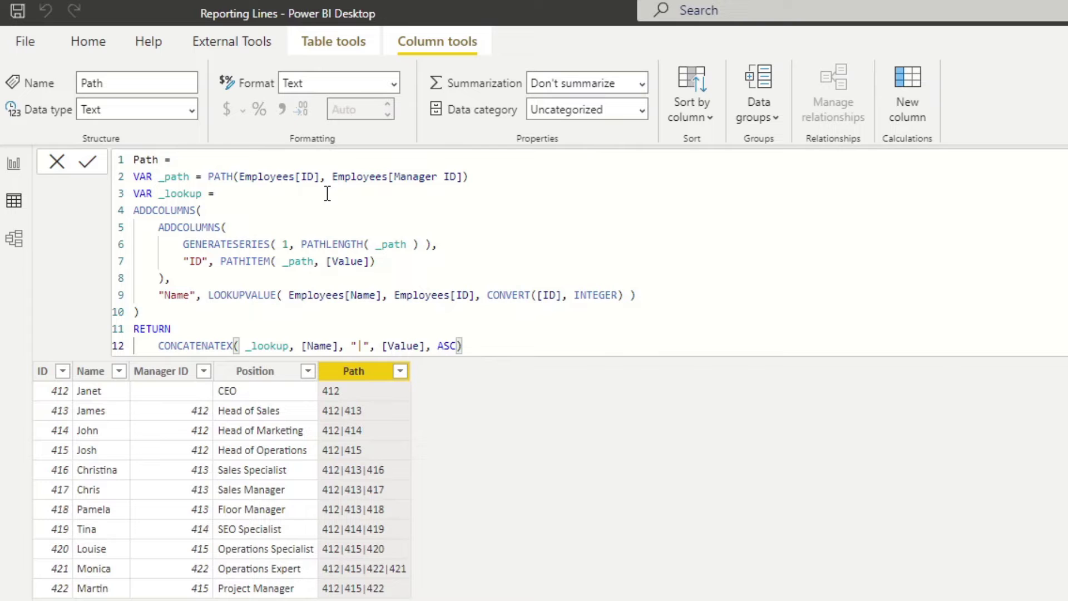
key("Return")
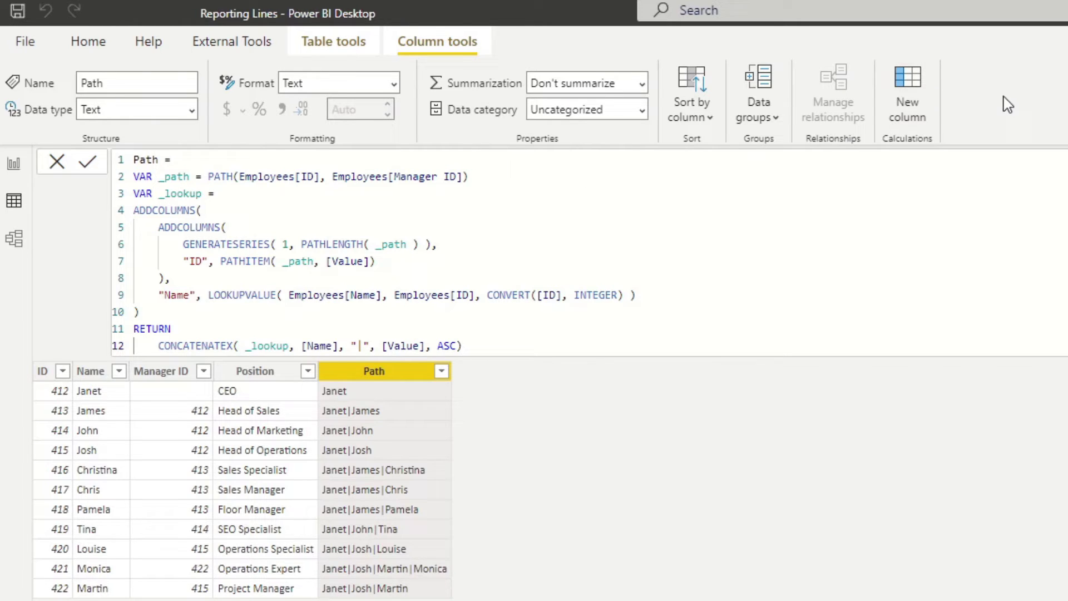
- Add a Level 1 column = PATHITEM(Employees[Path], 1) and select its formula for reuse
type("L")
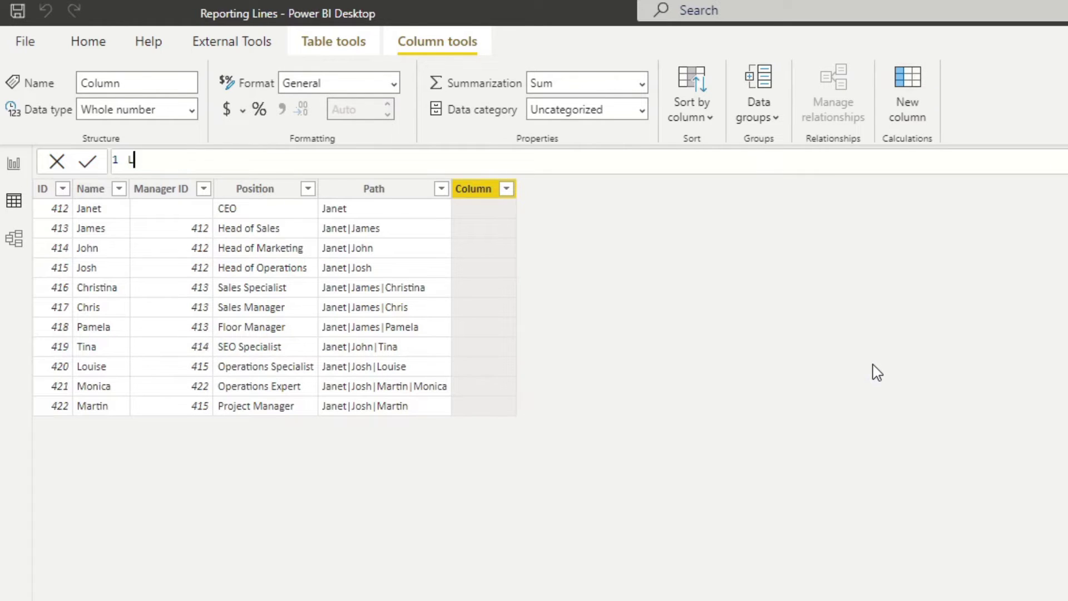
type("evel 1 = PATHITEM(")
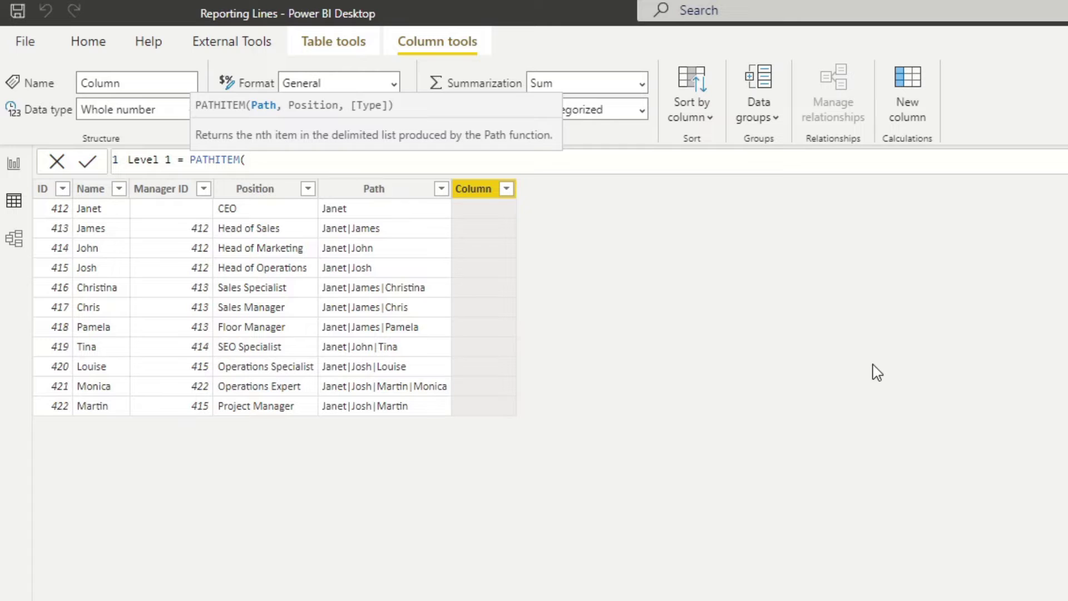
type("Path")
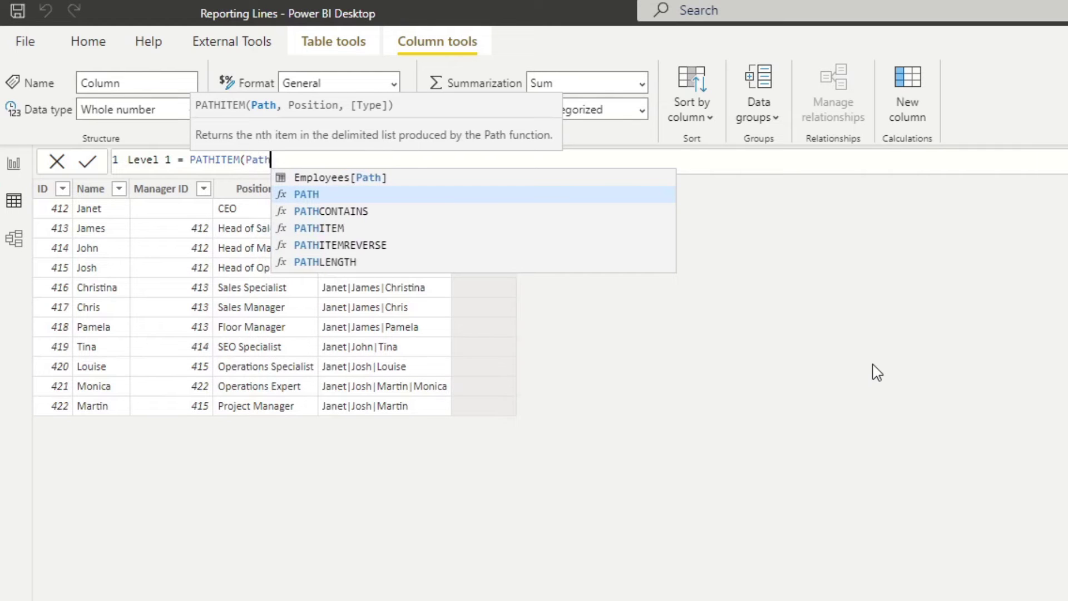
key("Up")
key("Tab")
type(", ")
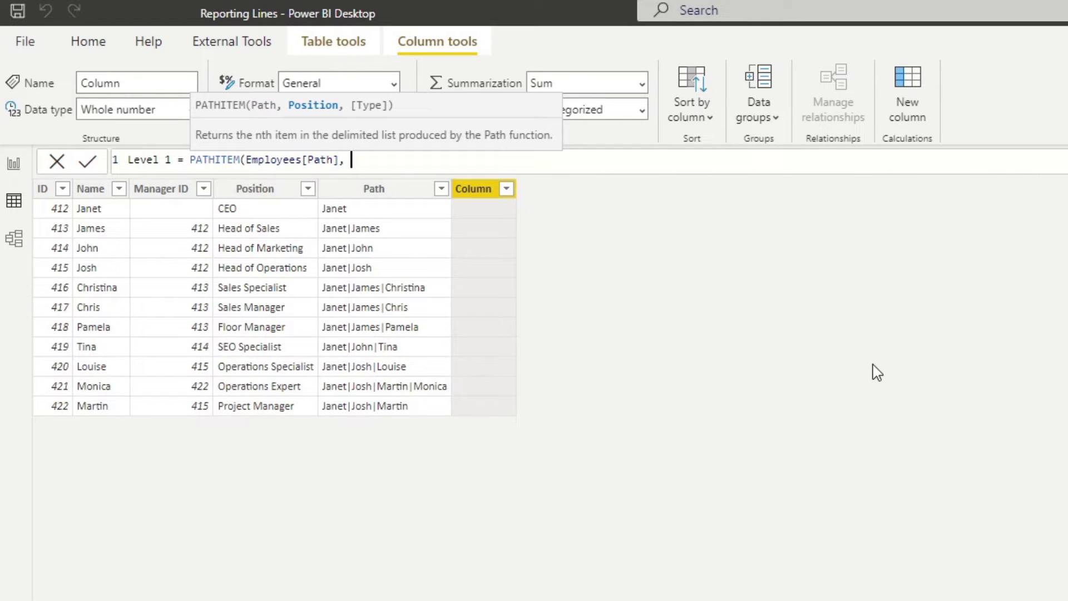
type("1)")
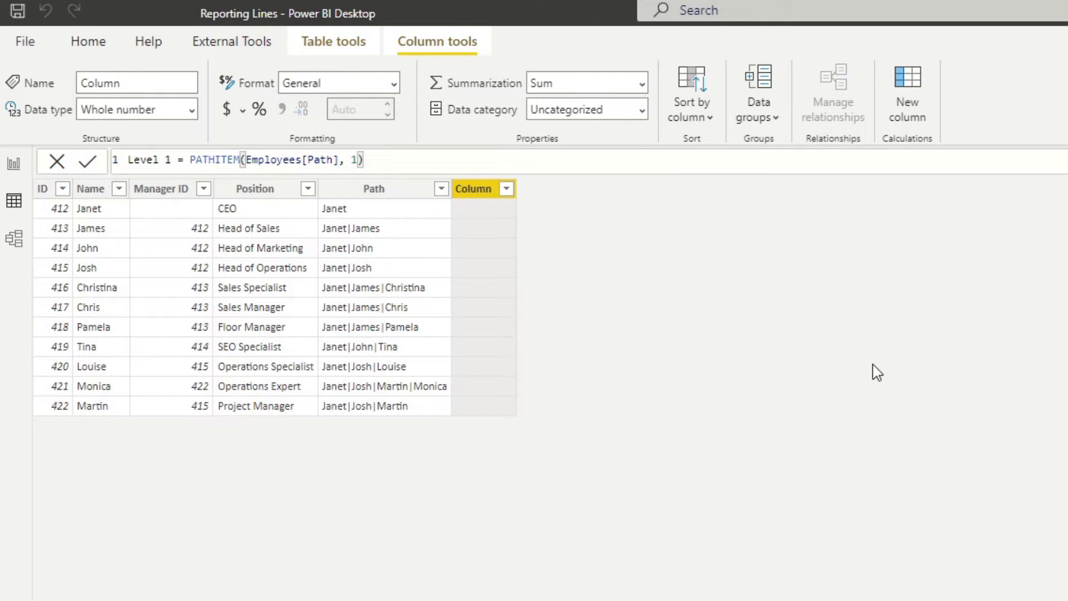
key("Return")
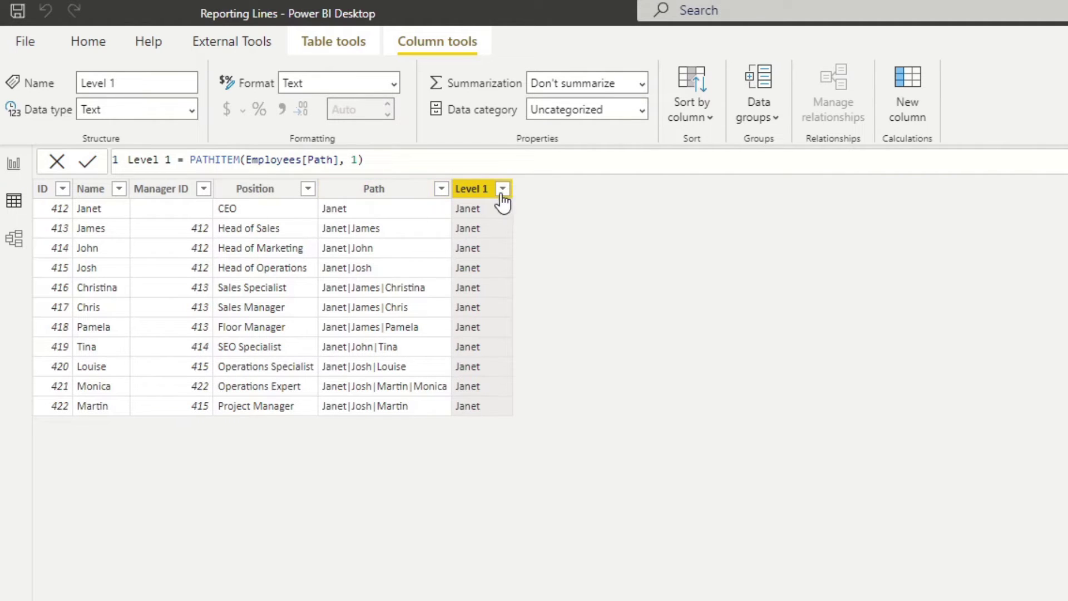
left_click_drag(365, 160, 153, 160)
key("ctrl+c")
left_click(912, 89)
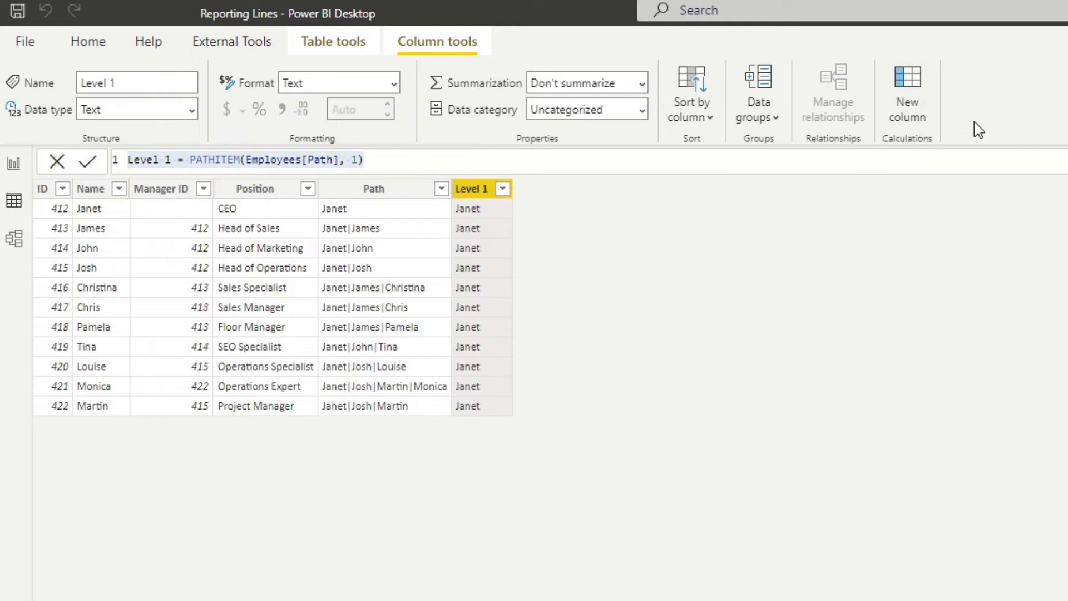
- Create a Level 2 column from the pasted formula, using PATHITEM(Employees[Path], 2)
key("ctrl+a")
key("ctrl+v")
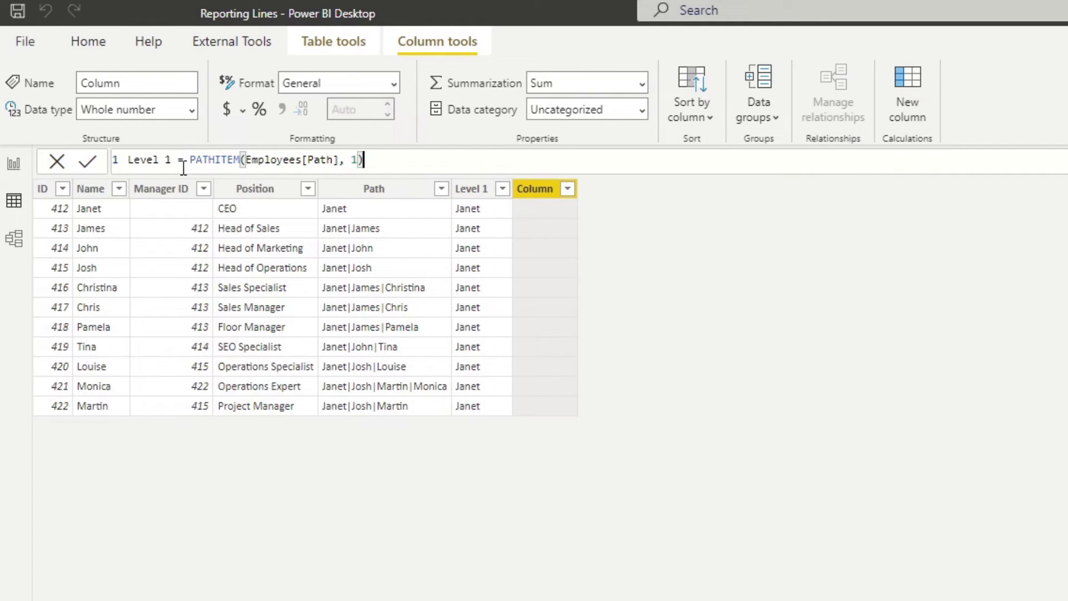
key("BackSpace")
type("2")
left_click_drag(359, 160, 351, 161)
type("2")
key("Return")
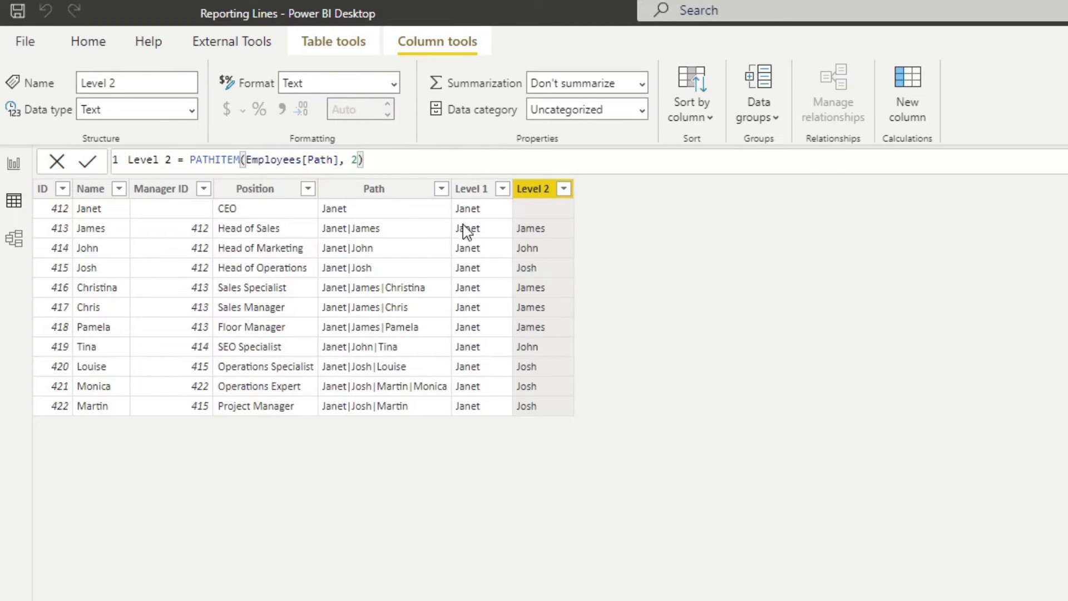
- Compare the Path, Level 2 and Level 1 column formulas
left_click(374, 234)
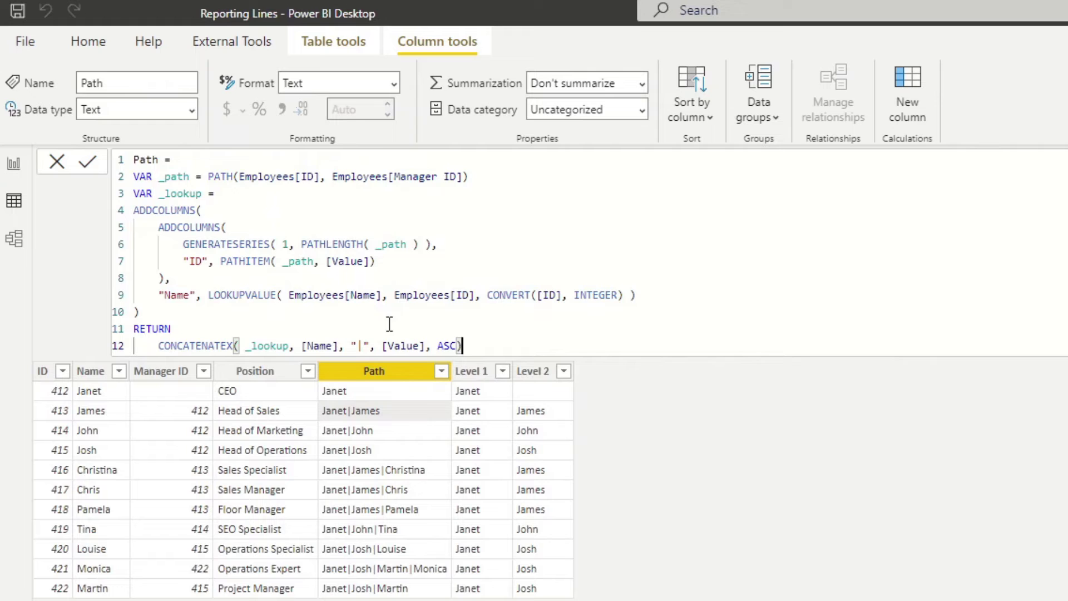
left_click(533, 431)
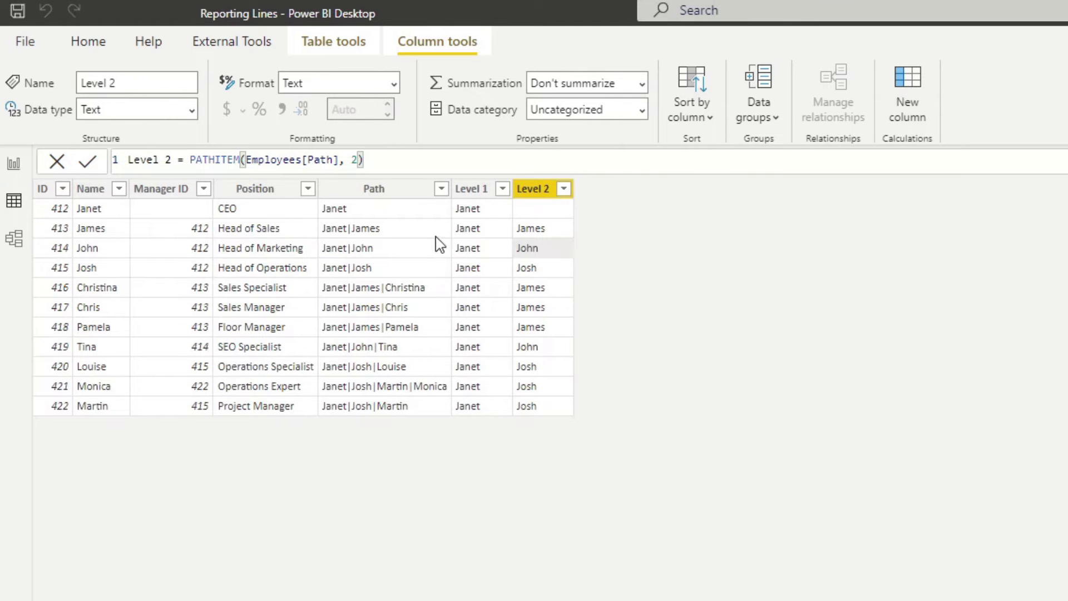
left_click(376, 229)
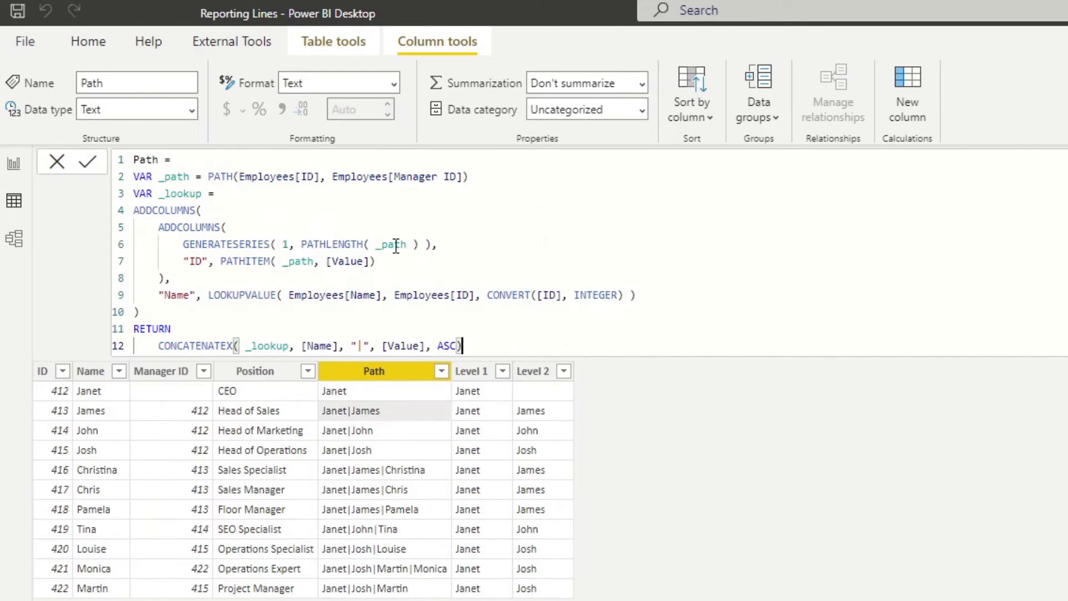
left_click(508, 429)
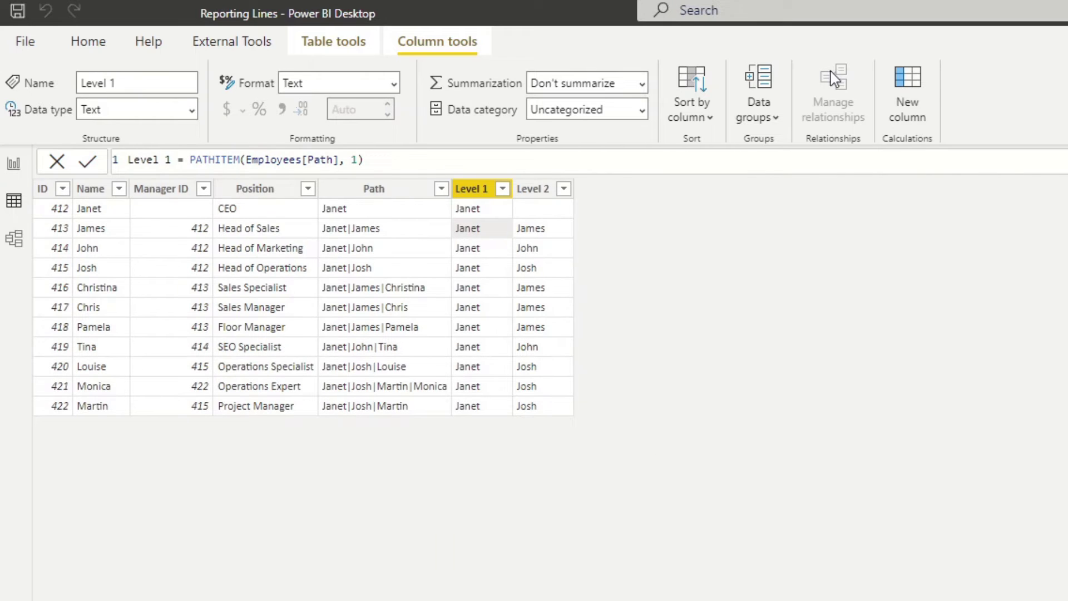
- Add a Level 3 column with PATHITEM(Employees[Path], 3)
left_click(917, 108)
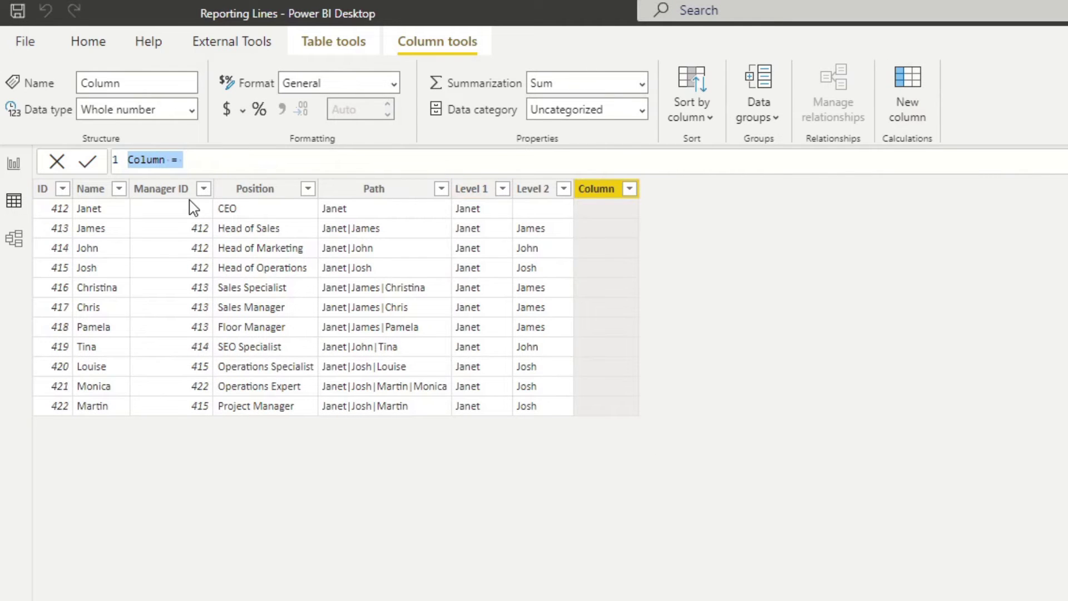
key("ctrl+v")
double_click(167, 160)
key("BackSpace")
type("3")
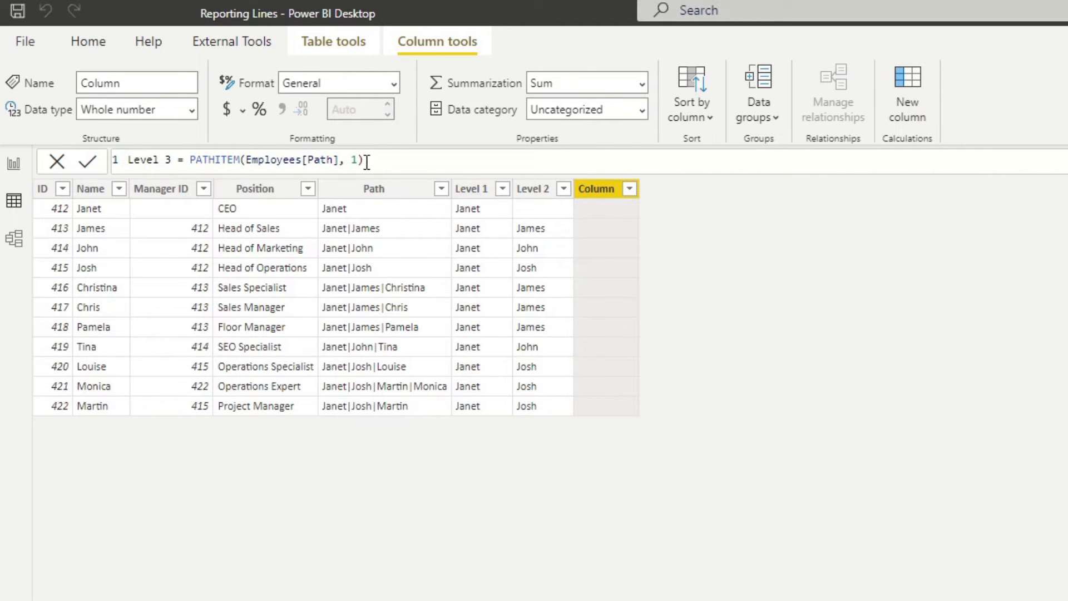
double_click(356, 160)
key("BackSpace")
type("3")
key("Return")
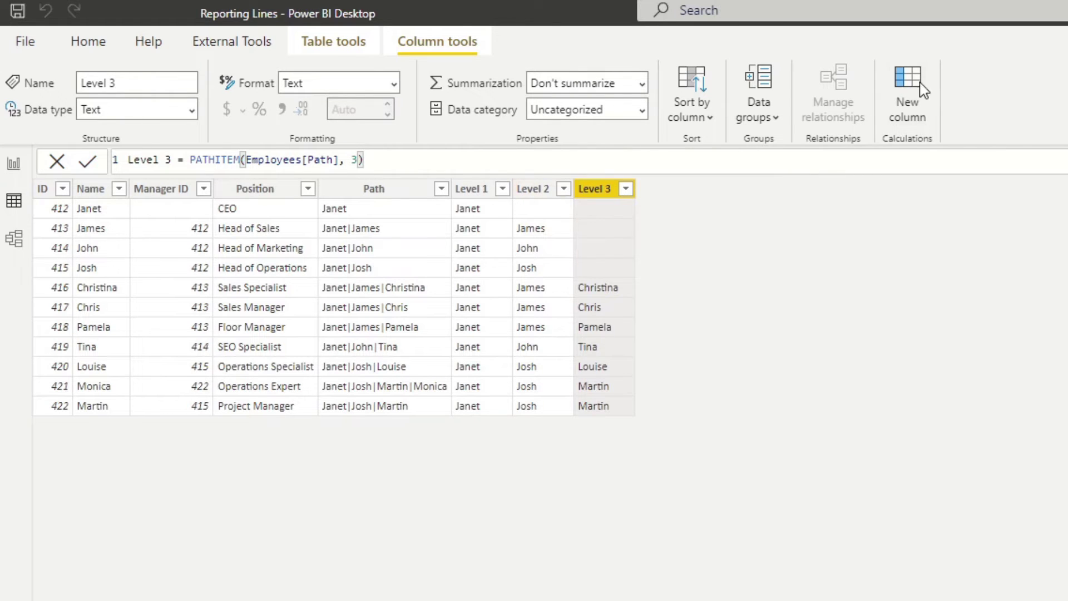
- Add a Level 4 column that takes the fourth item of each Path
left_click(905, 84)
key("ctrl+v")
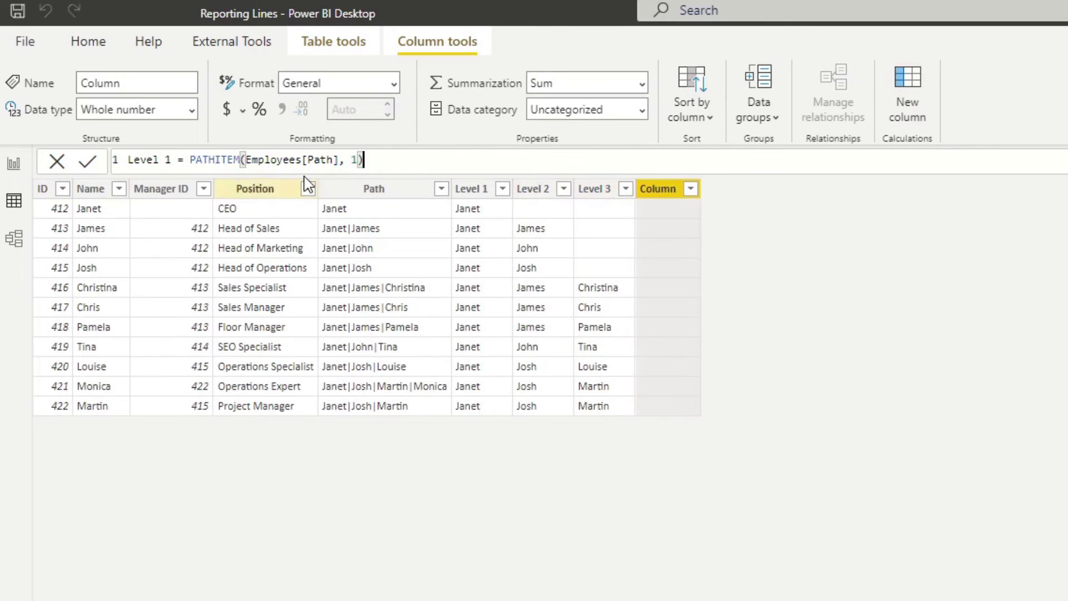
double_click(167, 160)
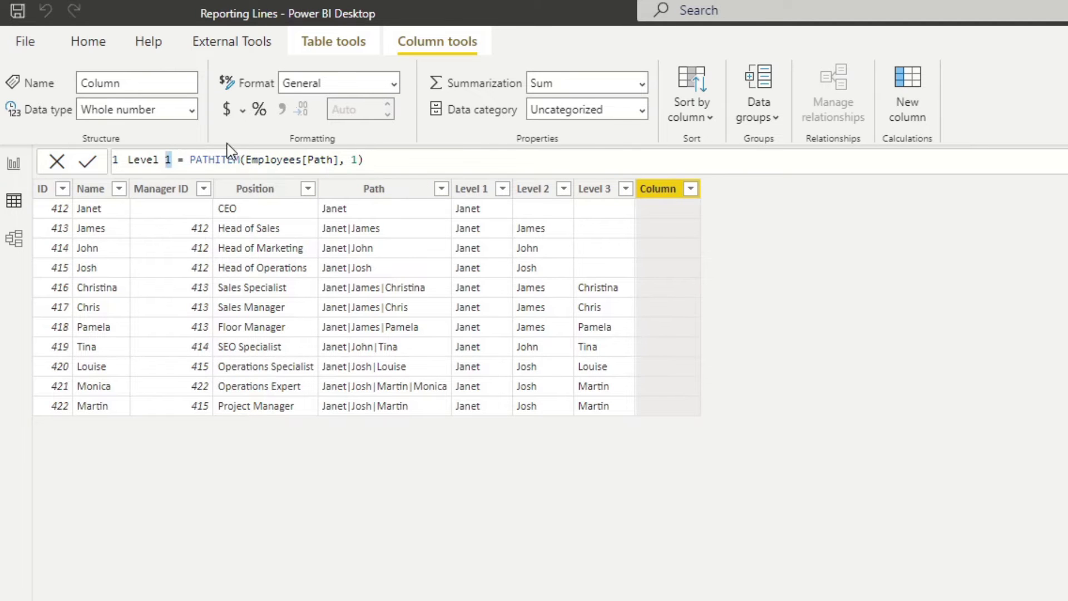
type("4")
type("4")
key("Return")
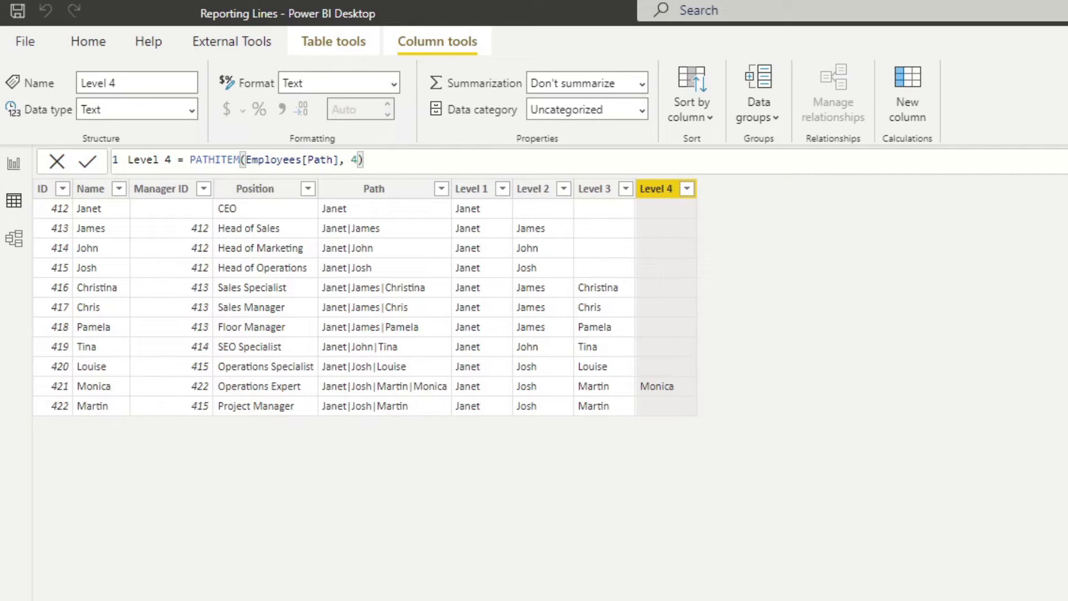
- In Report view, build a table of ID, Name, Position and Manager ID
left_click(13, 163)
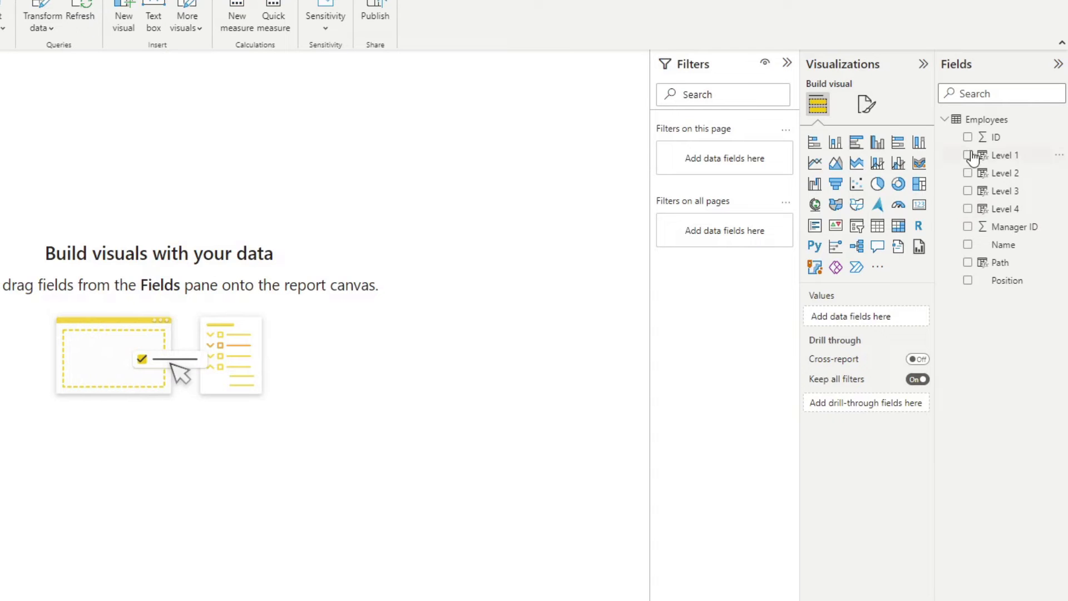
left_click(1010, 255)
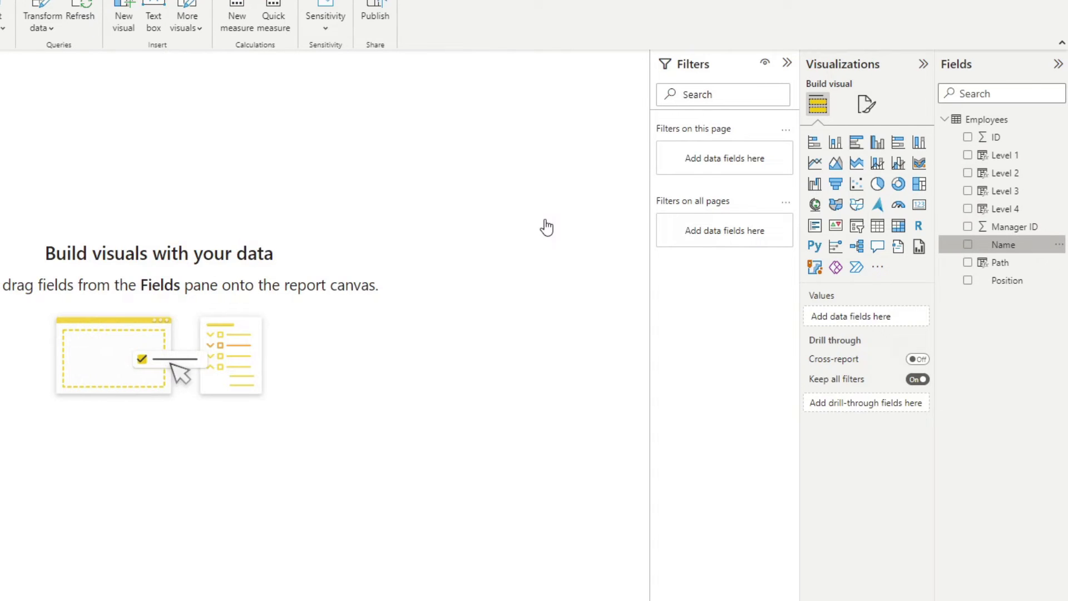
left_click_drag(1008, 280, 334, 245)
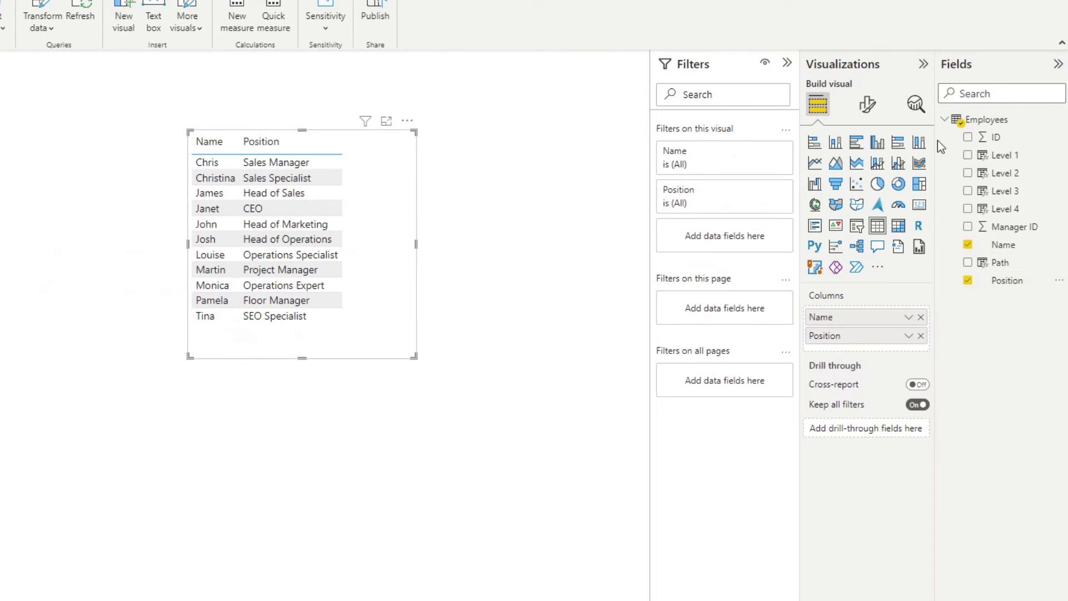
left_click_drag(940, 139, 267, 248)
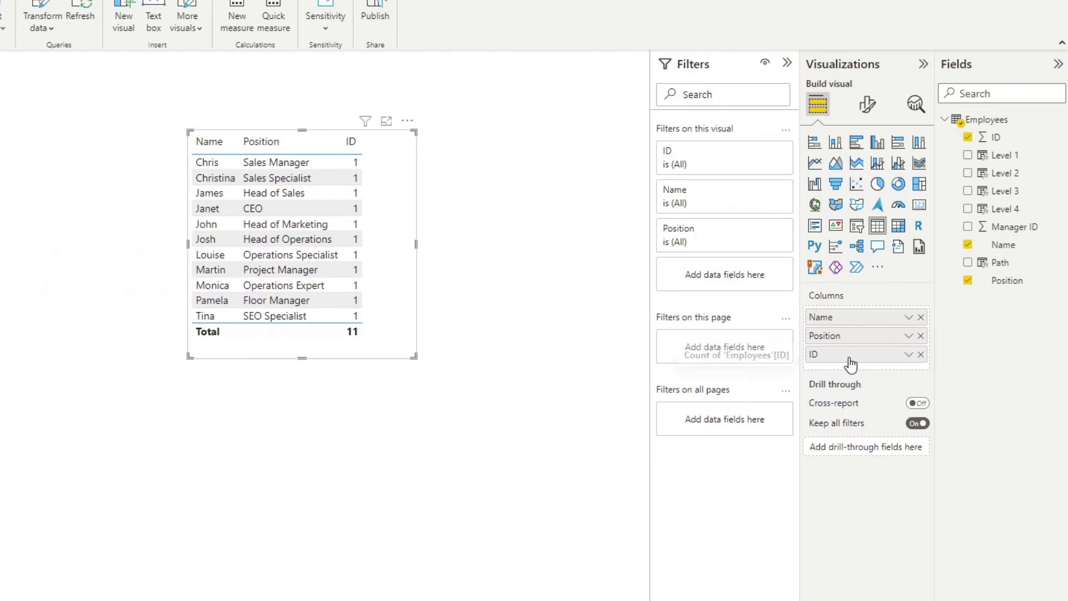
left_click_drag(849, 357, 858, 315)
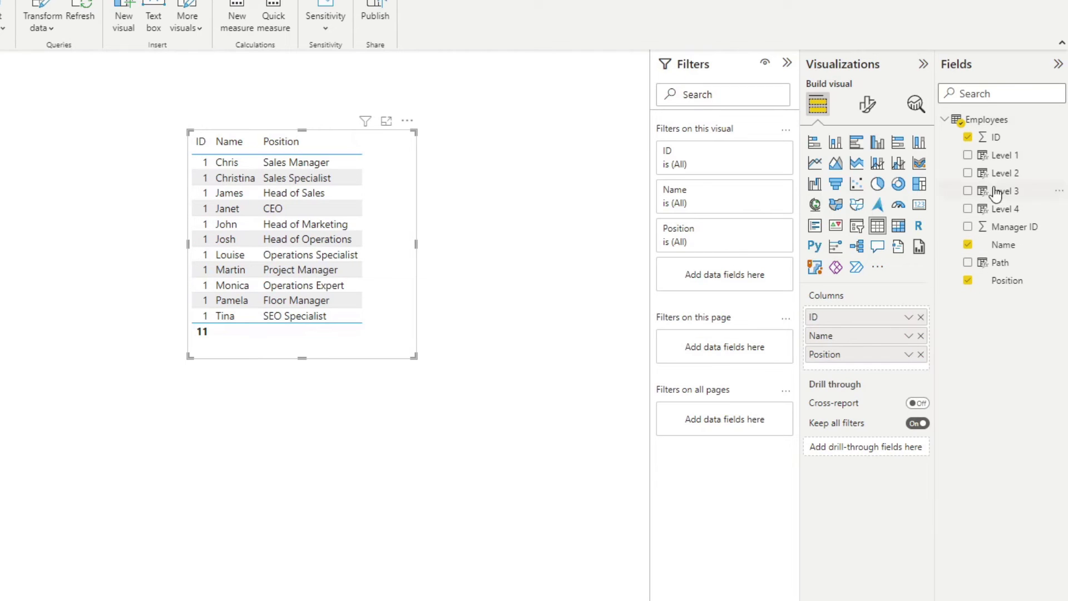
left_click_drag(999, 232, 312, 257)
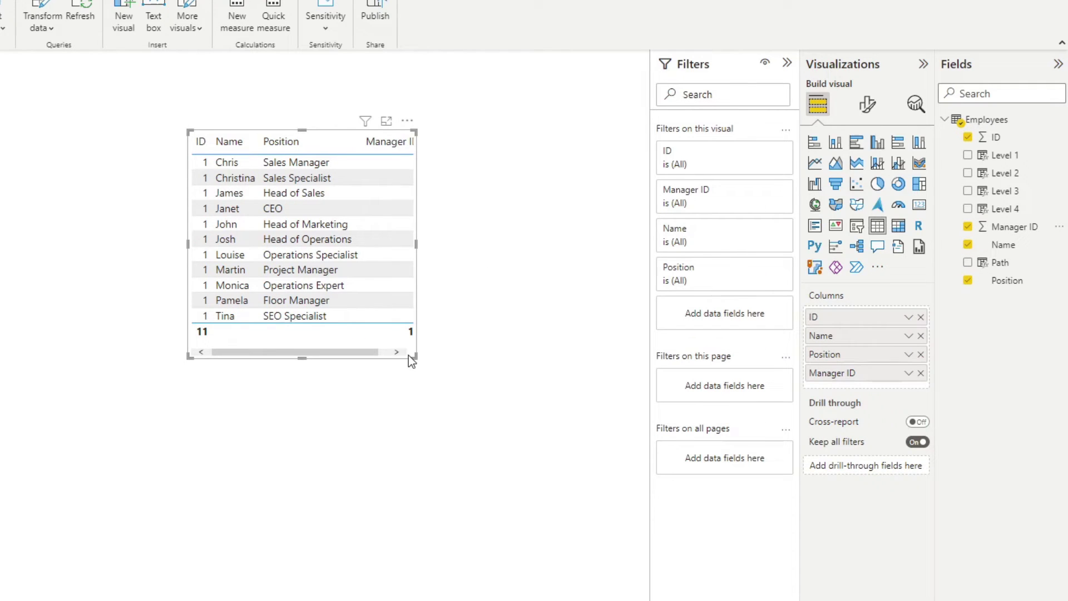
left_click_drag(454, 387, 505, 408)
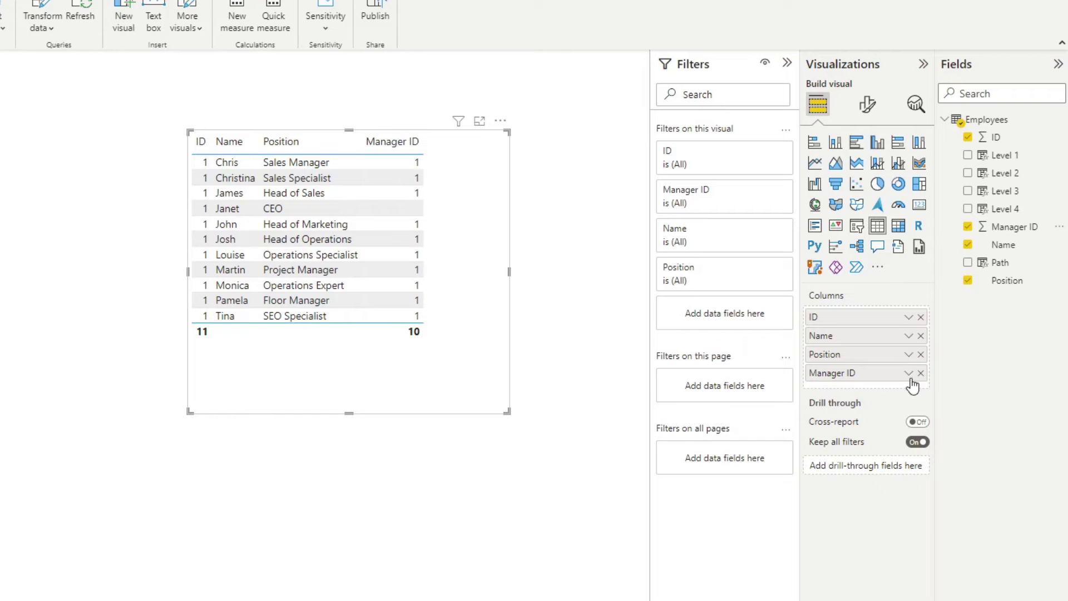
- Set ID and Manager ID to Don't summarize, put Manager ID after ID, and resize the table
left_click(908, 374)
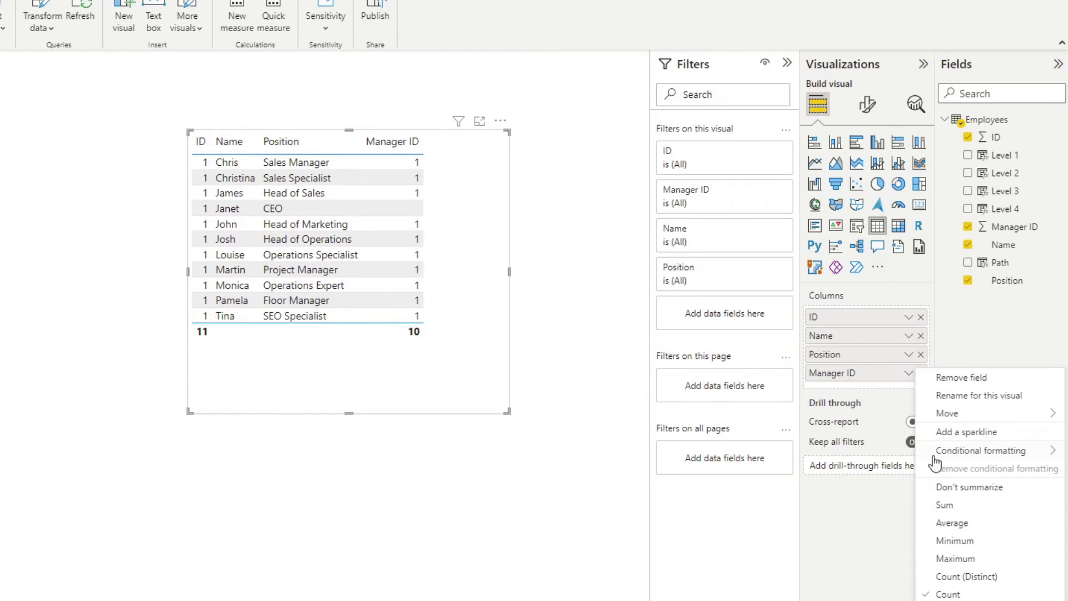
left_click(947, 488)
left_click(908, 318)
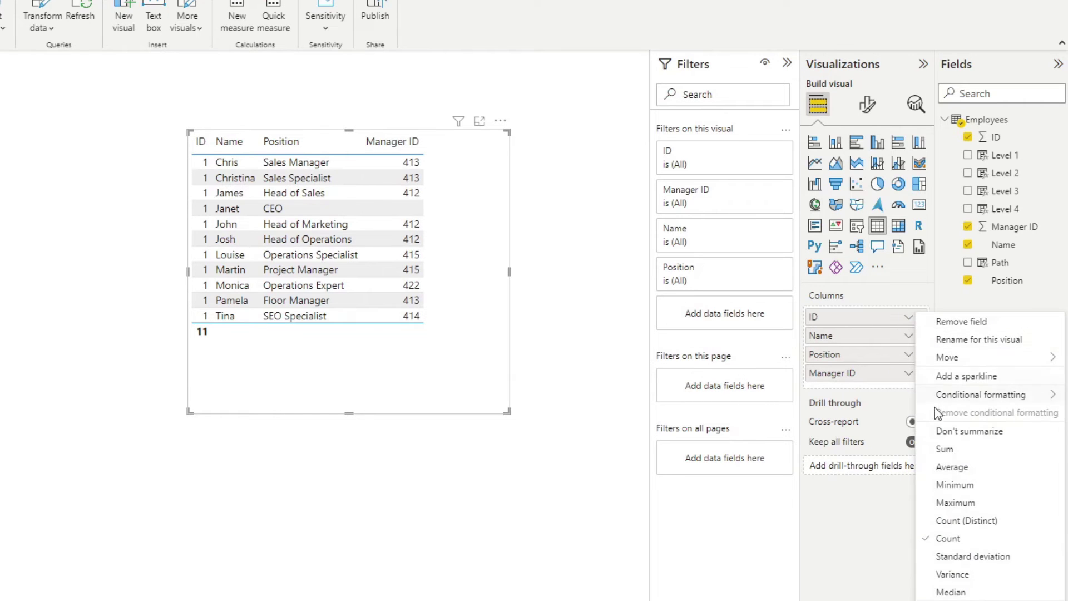
left_click(953, 432)
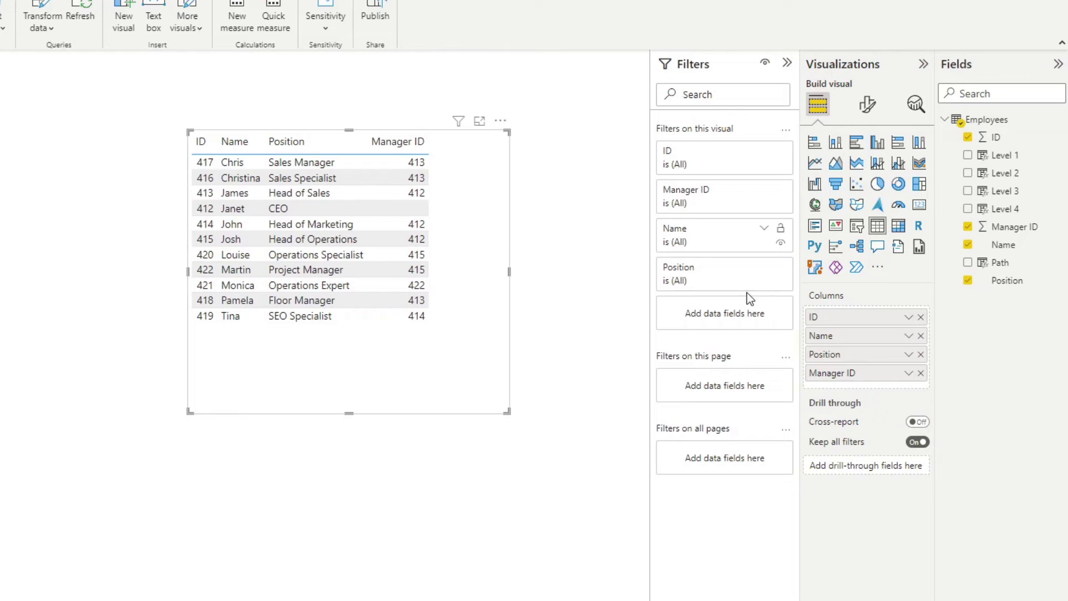
left_click_drag(844, 376, 838, 336)
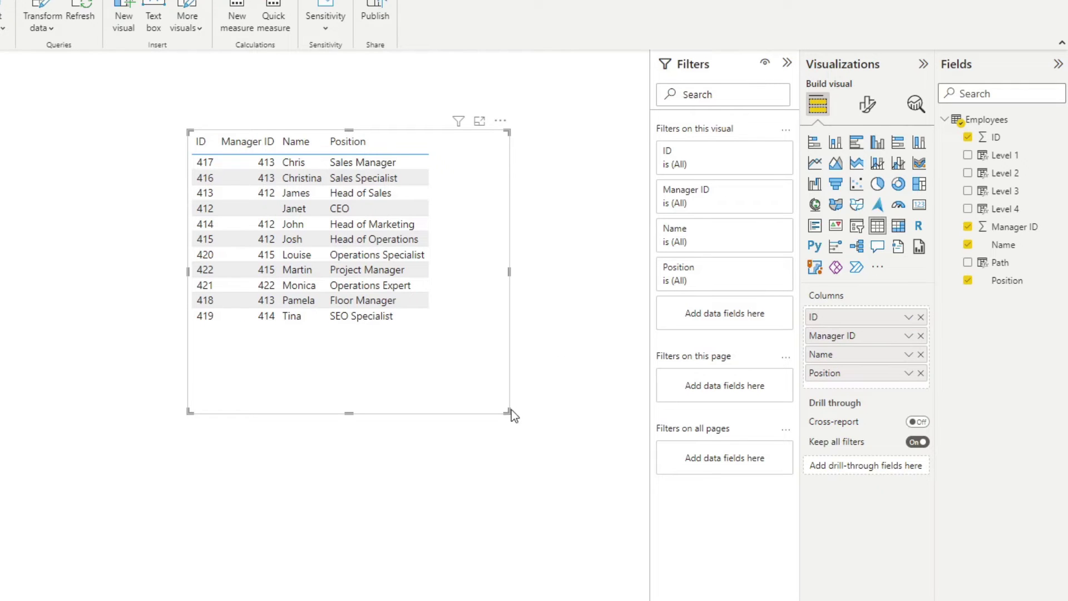
left_click_drag(511, 414, 455, 335)
left_click_drag(442, 167, 638, 298)
- Create a dropdown slicer from the Level 1 to Level 4 columns
left_click(592, 148)
left_click_drag(980, 155, 419, 129)
left_click_drag(1001, 173, 567, 131)
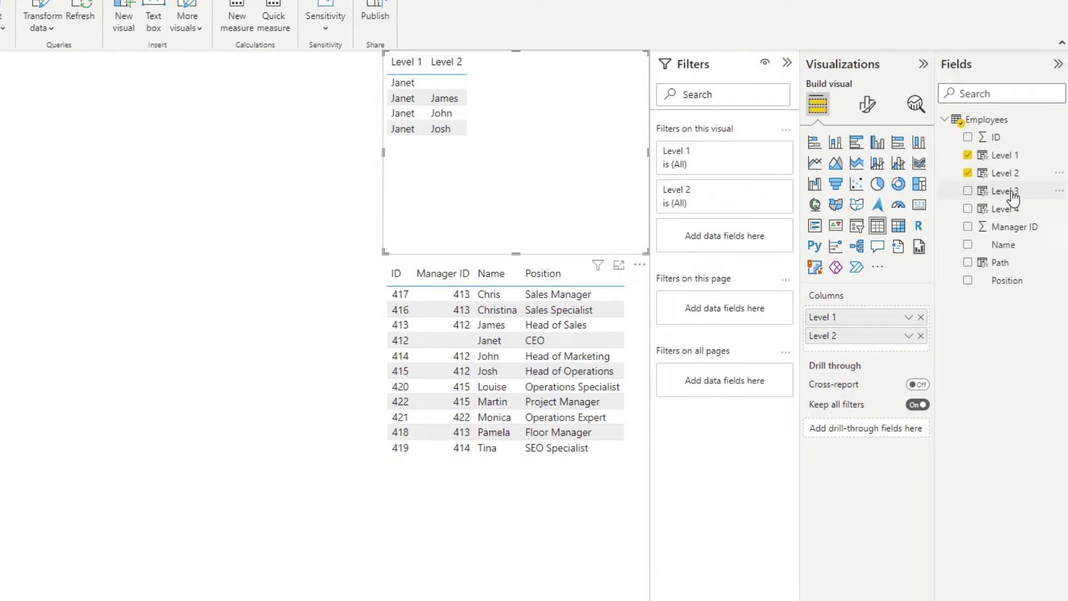
left_click_drag(1012, 196, 623, 141)
left_click_drag(1001, 227, 562, 156)
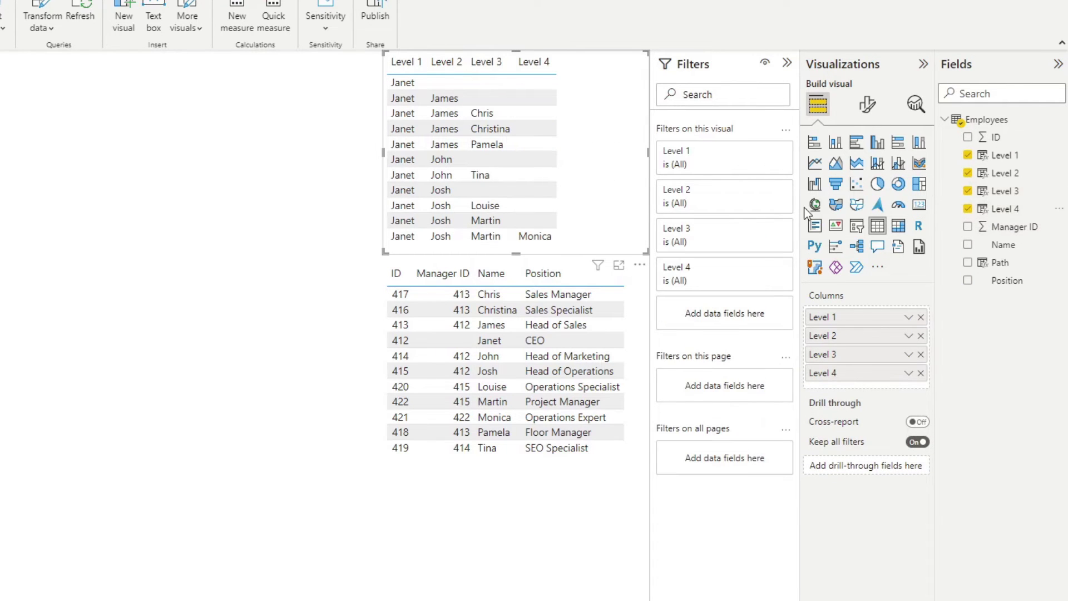
left_click(856, 226)
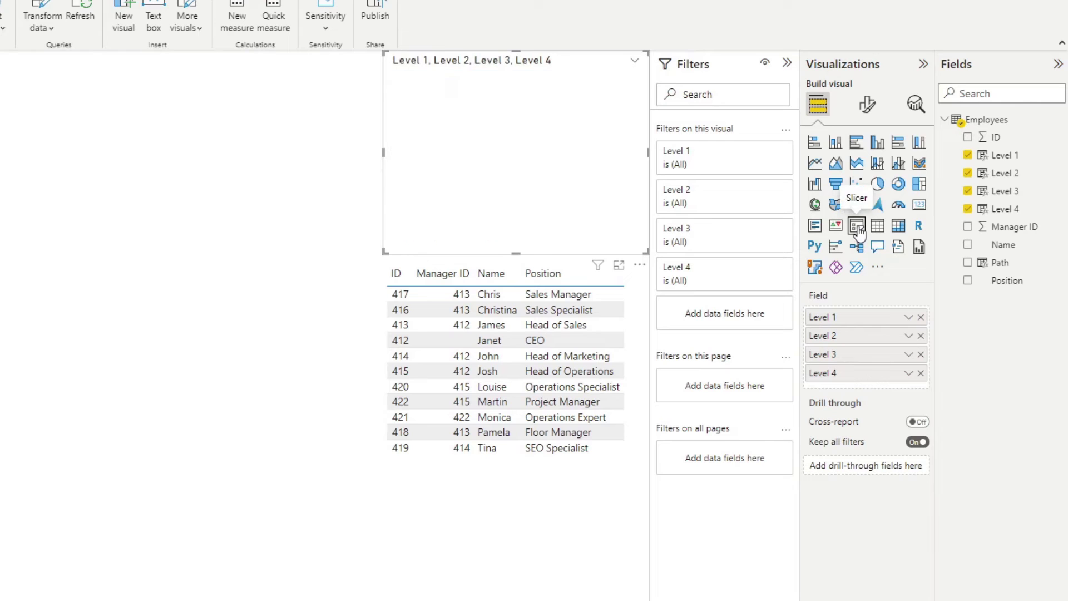
left_click(634, 61)
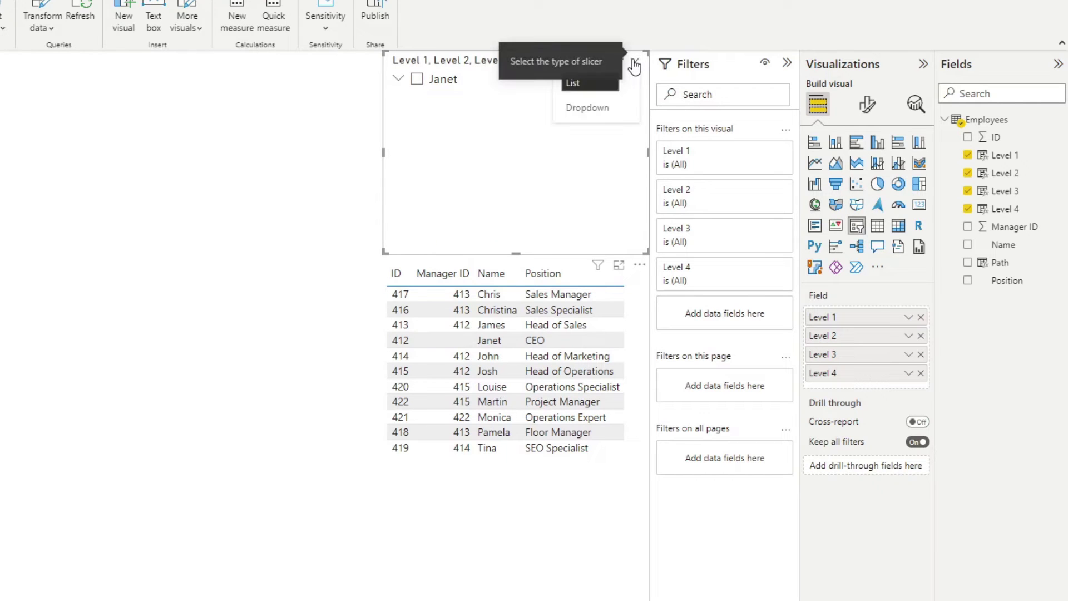
left_click(593, 109)
left_click_drag(515, 251, 525, 225)
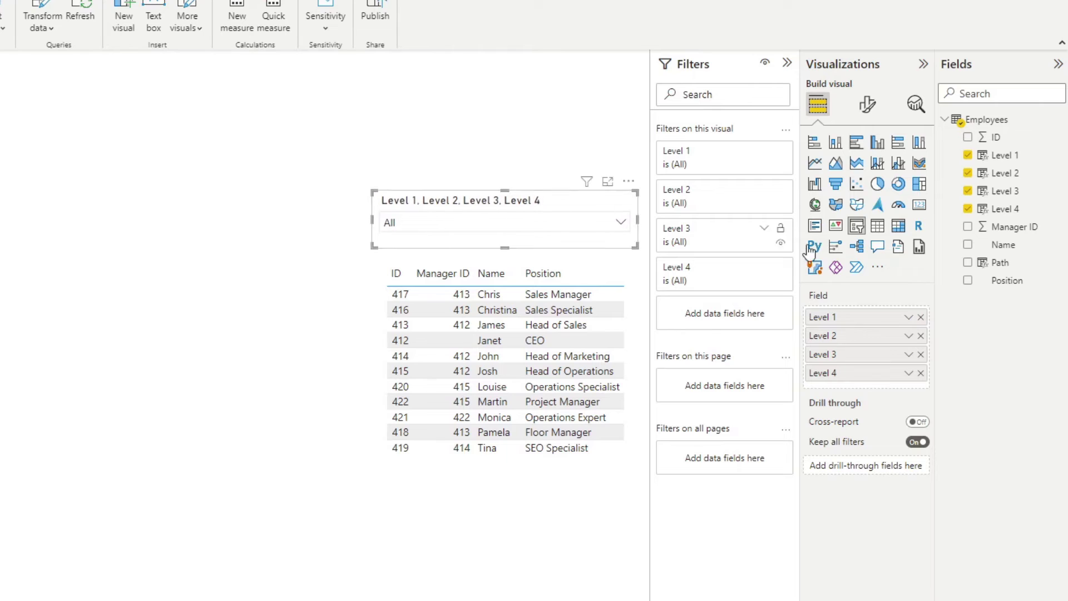
- Title the slicer header 'Reporting Lines' and align it with the table's left edge
left_click(868, 105)
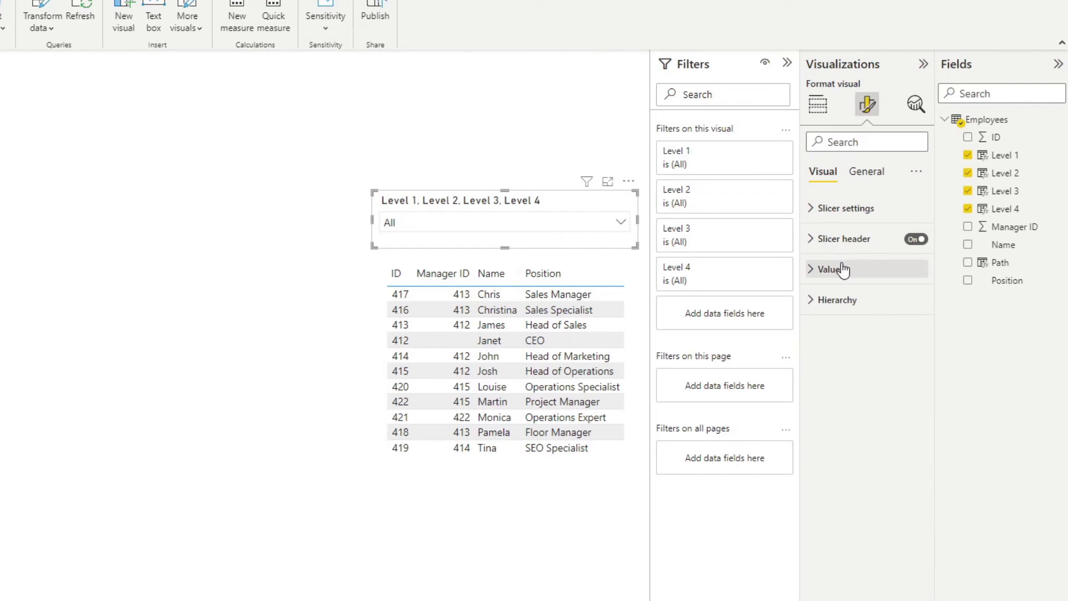
left_click(866, 171)
left_click(838, 243)
left_click(844, 246)
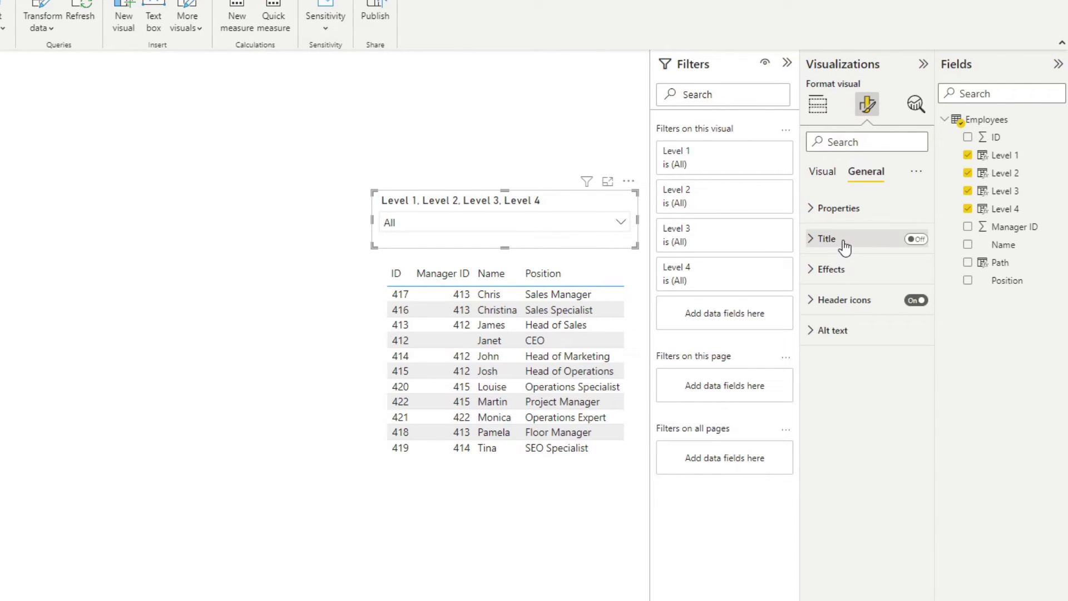
left_click(823, 172)
left_click(836, 241)
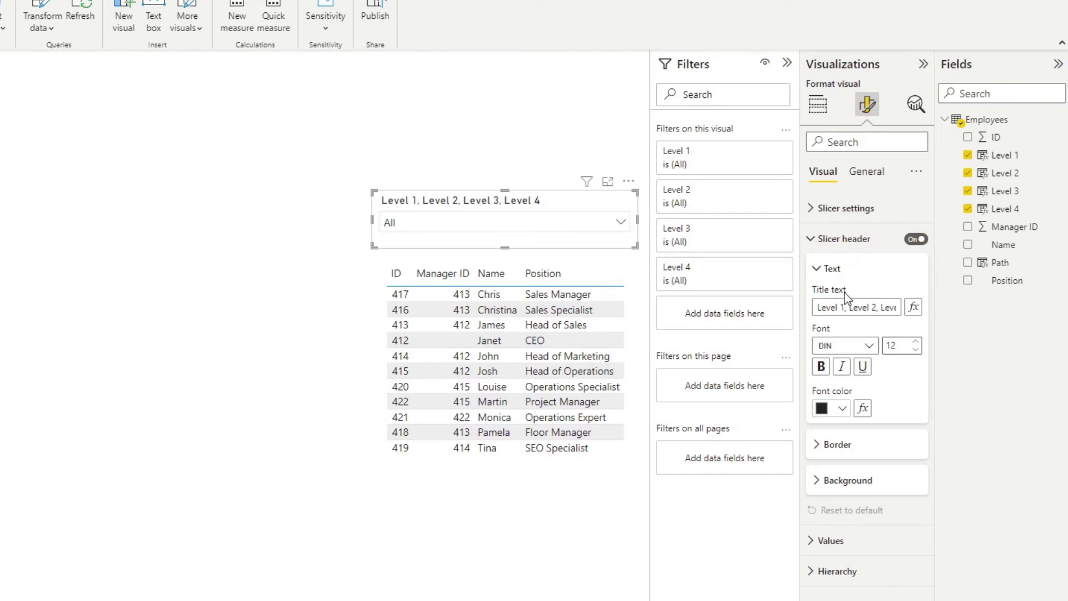
left_click(850, 308)
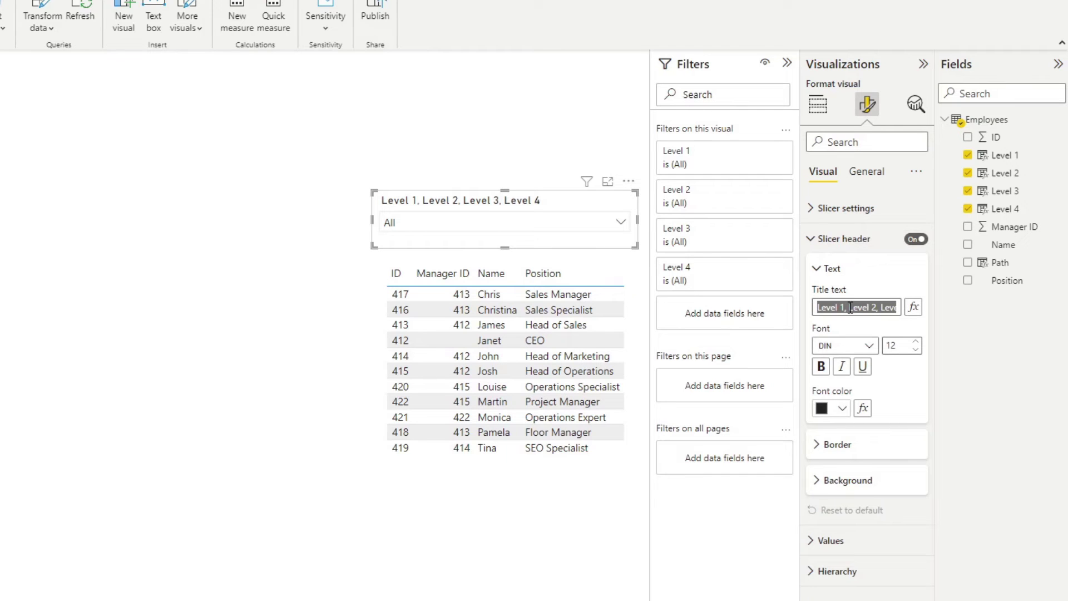
type("Reporting Lines")
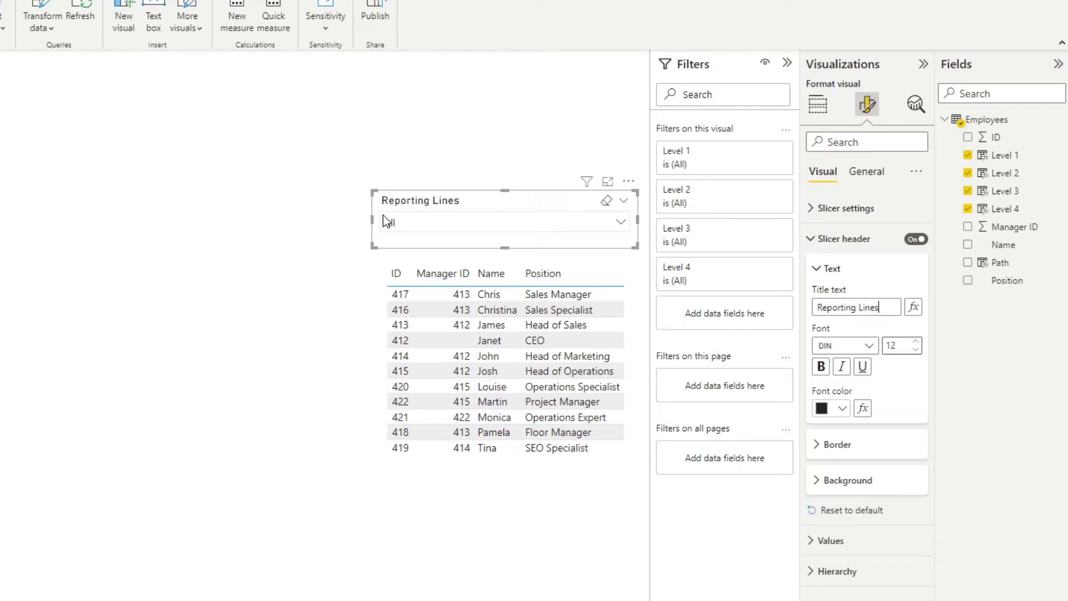
left_click_drag(372, 222, 386, 224)
left_click(300, 250)
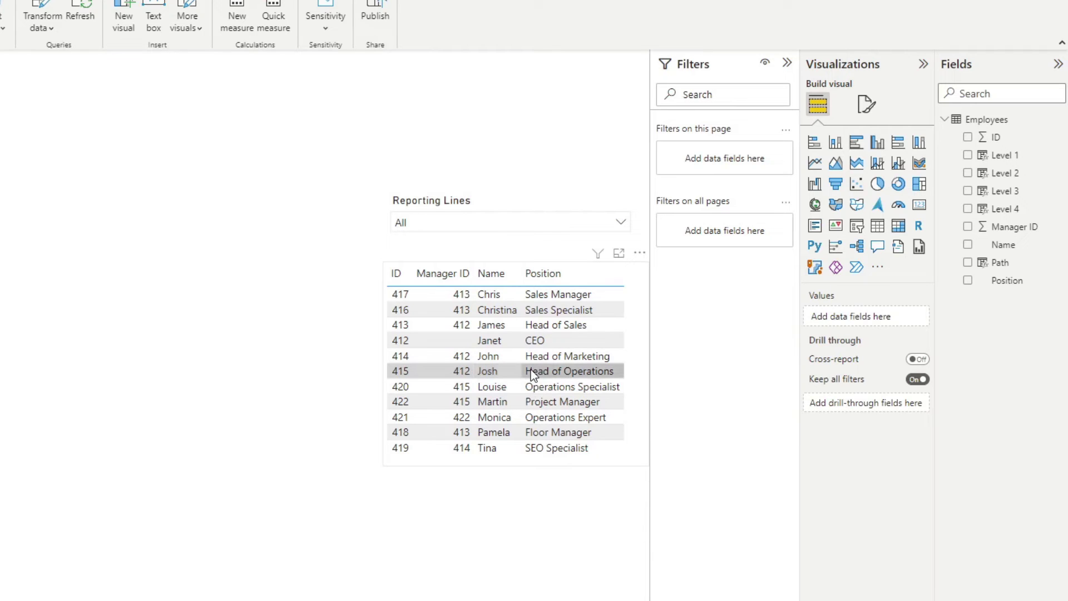
- In the Reporting Lines slicer, expand Janet and select Josh
left_click(492, 223)
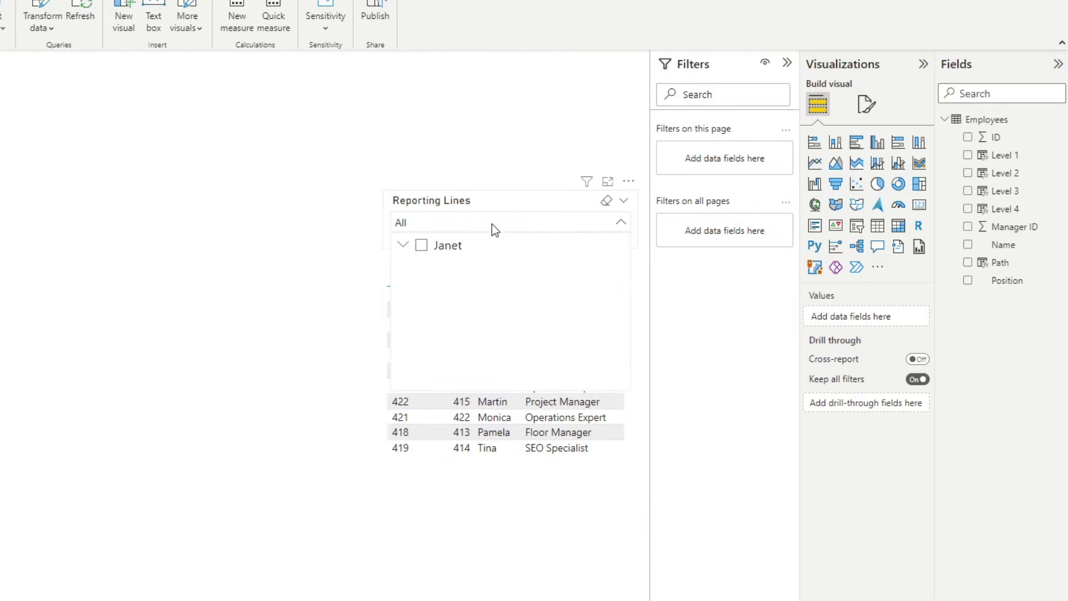
left_click(403, 247)
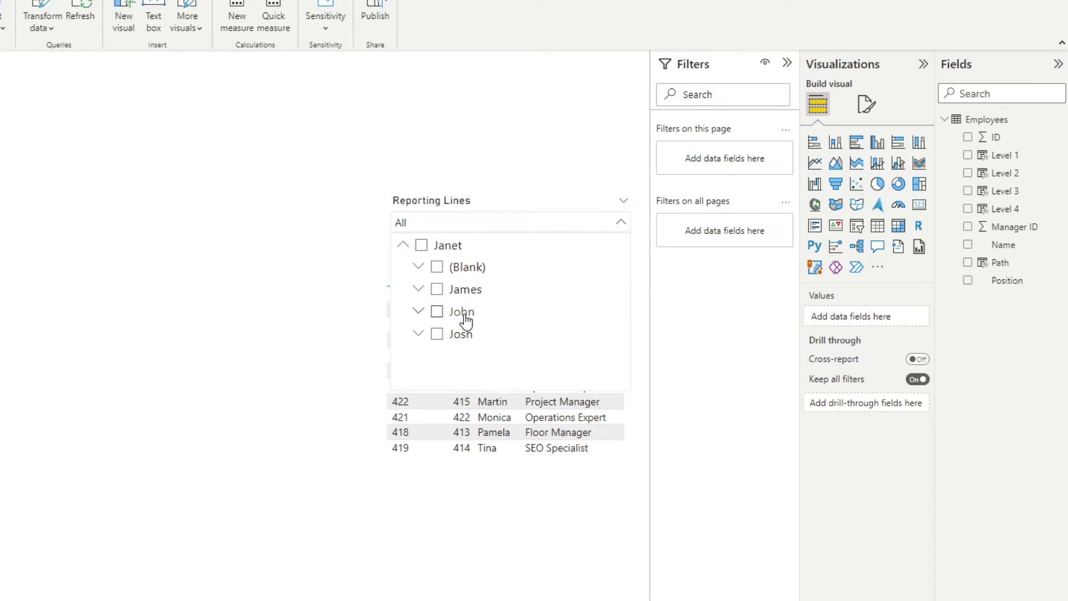
left_click(438, 335)
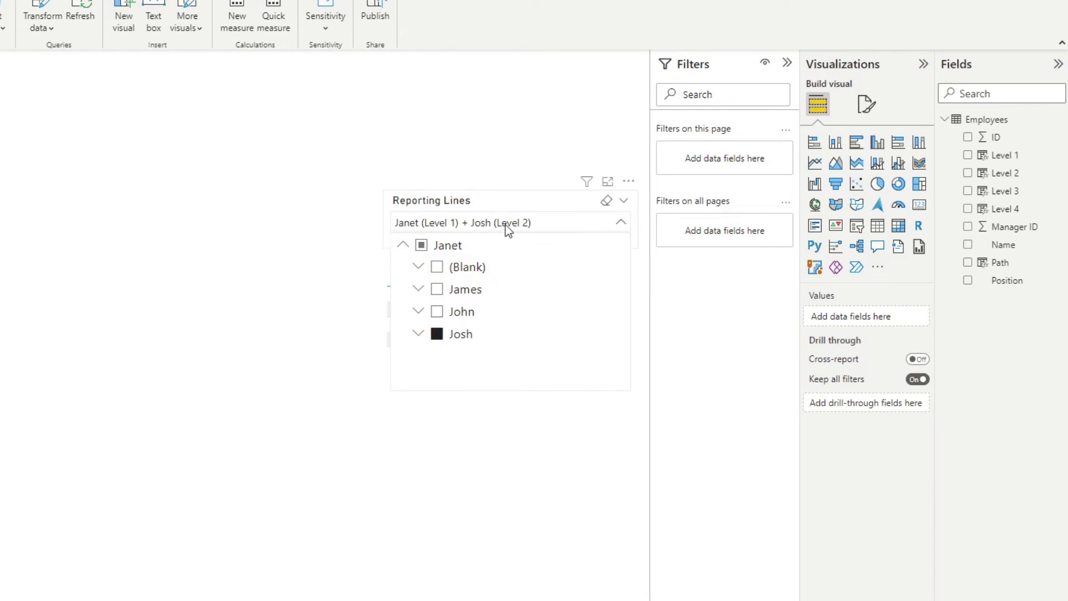
left_click(552, 228)
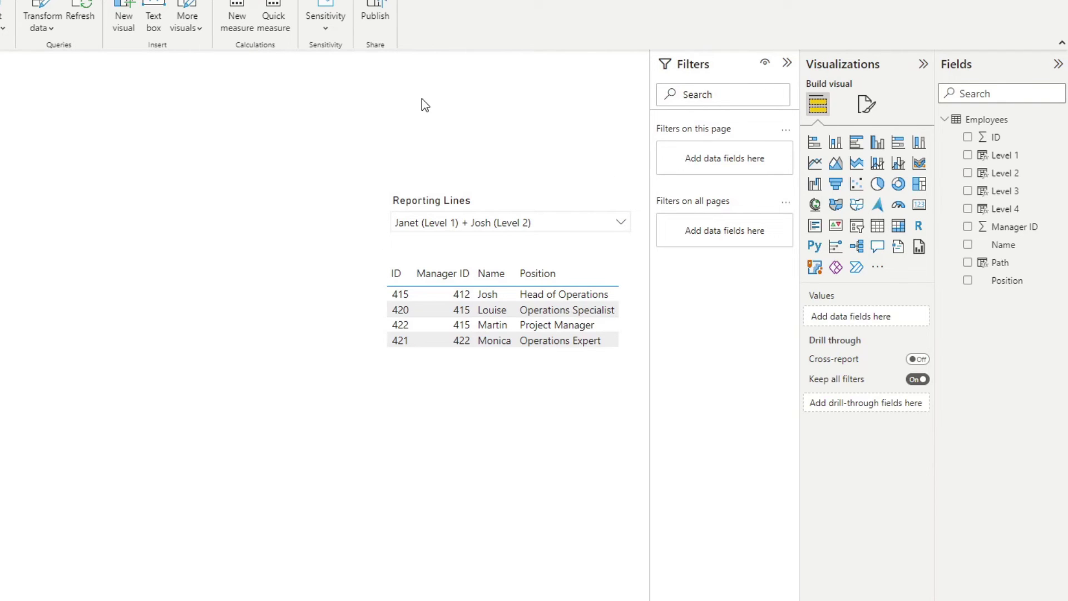
- Turn on search for the Reporting Lines slicer
left_click(599, 225)
left_click(610, 206)
left_click(628, 181)
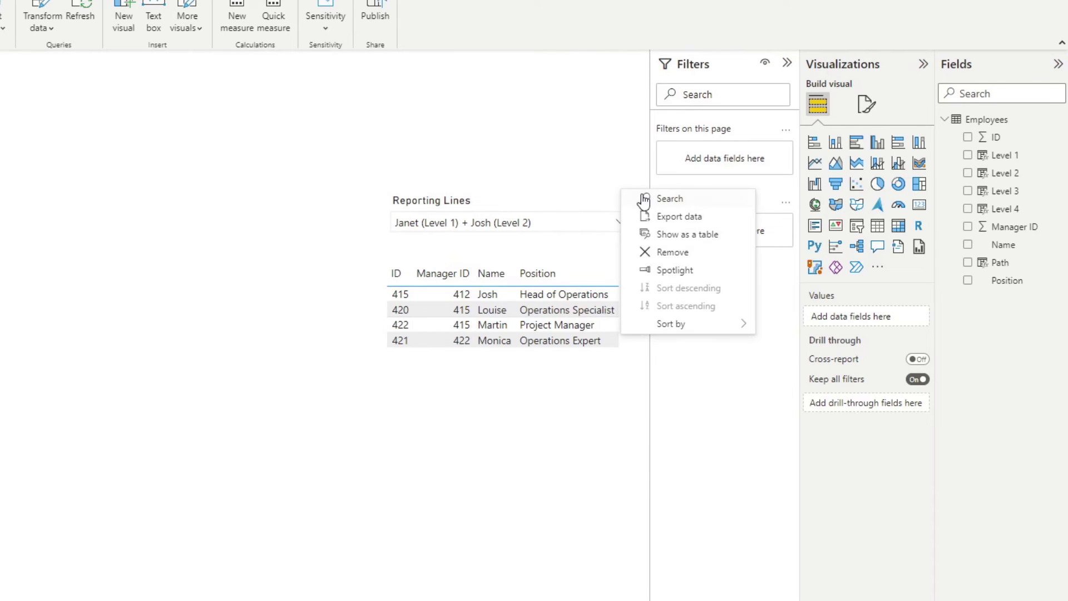
left_click(661, 199)
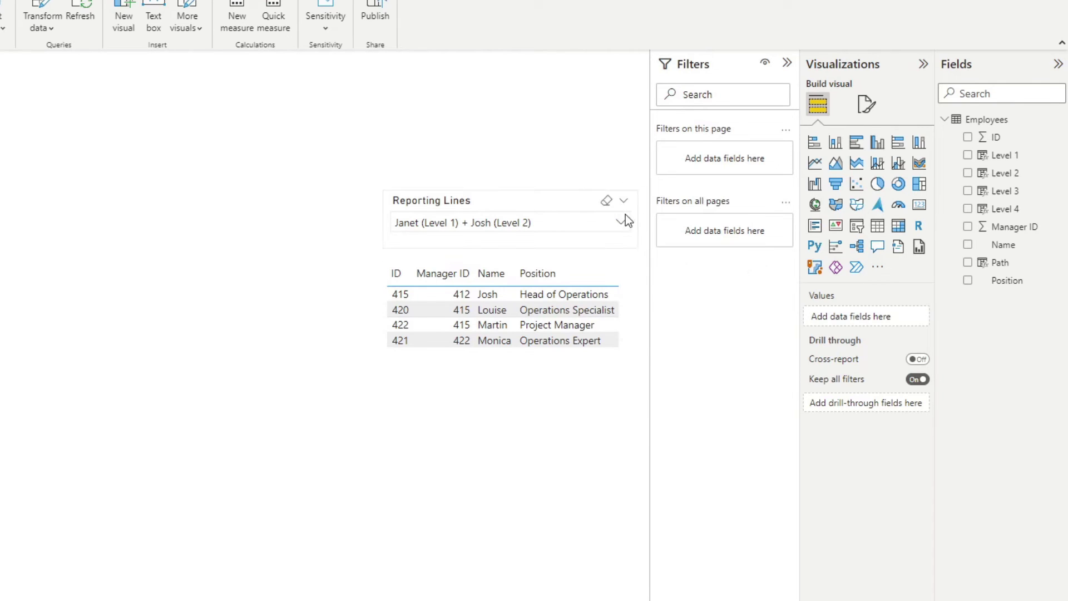
- Search the slicer for 'josh' and untick the selections so it shows All
left_click(593, 226)
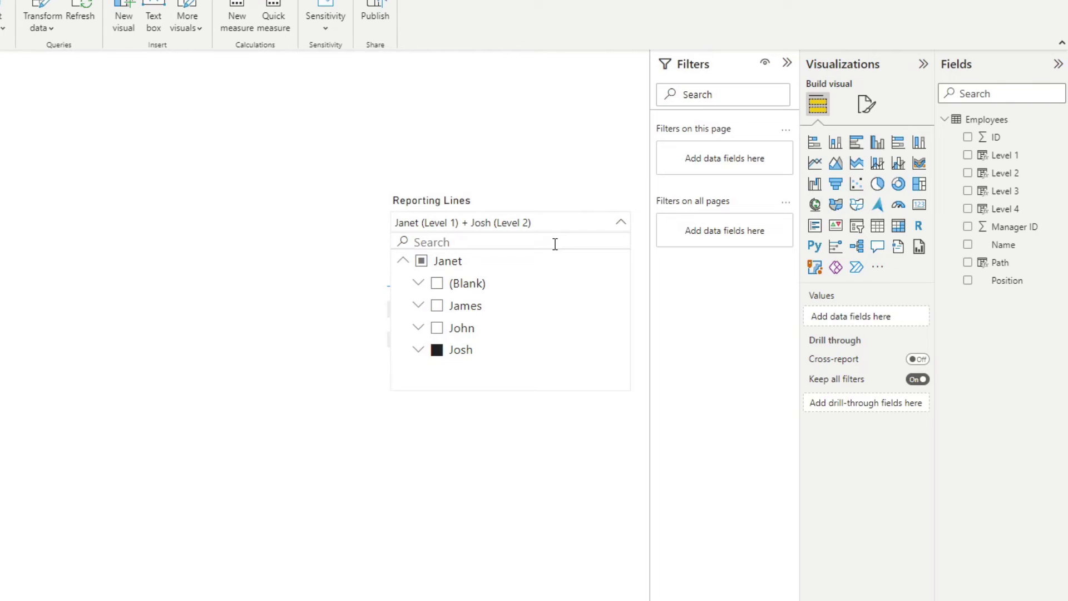
type("josh")
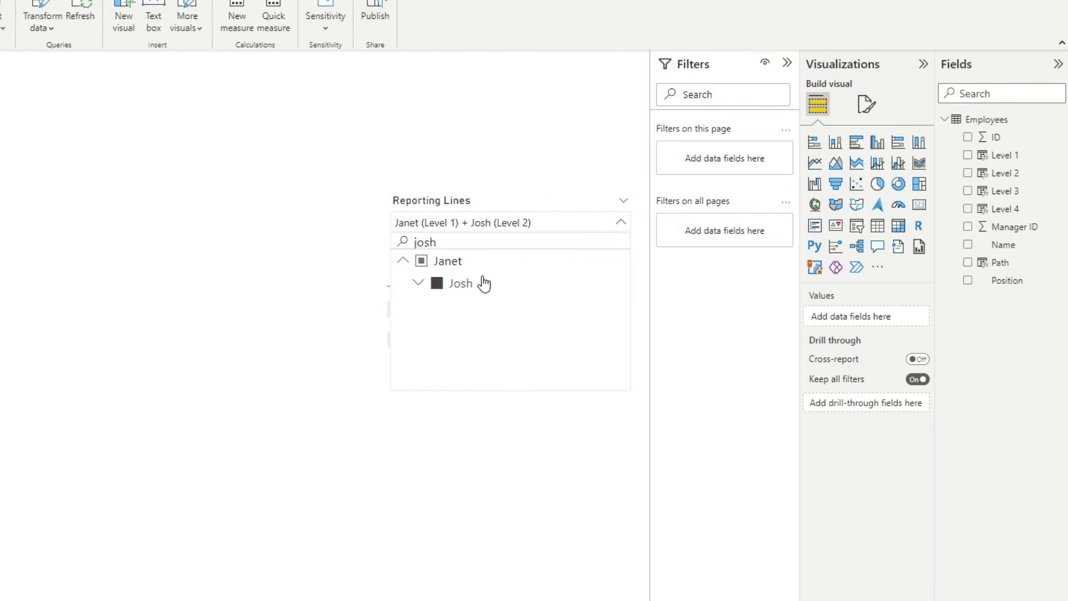
left_click(438, 285)
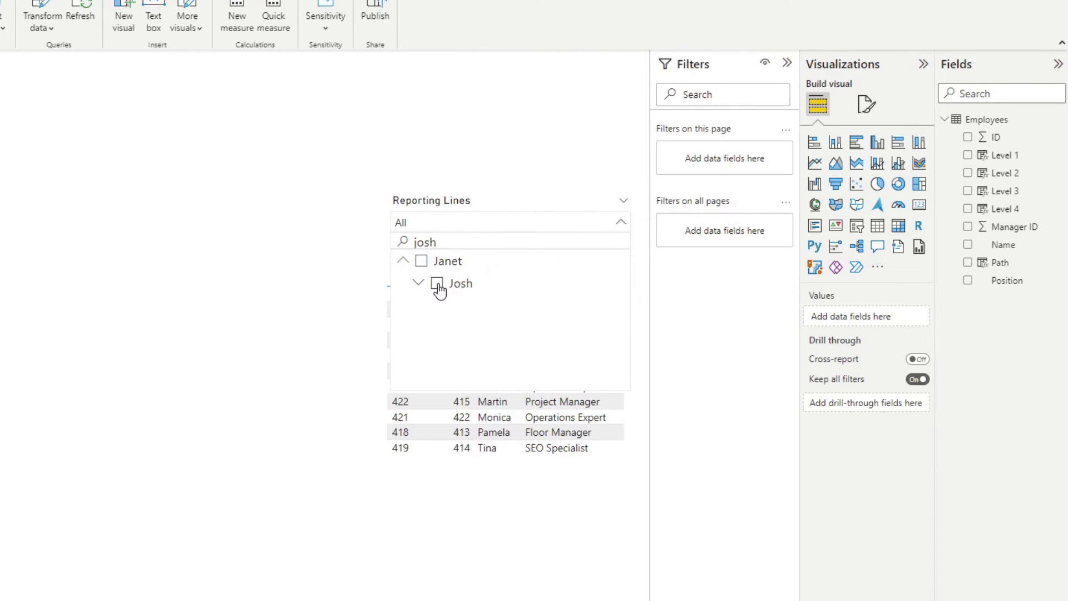
left_click(438, 285)
left_click(437, 286)
left_click(362, 294)
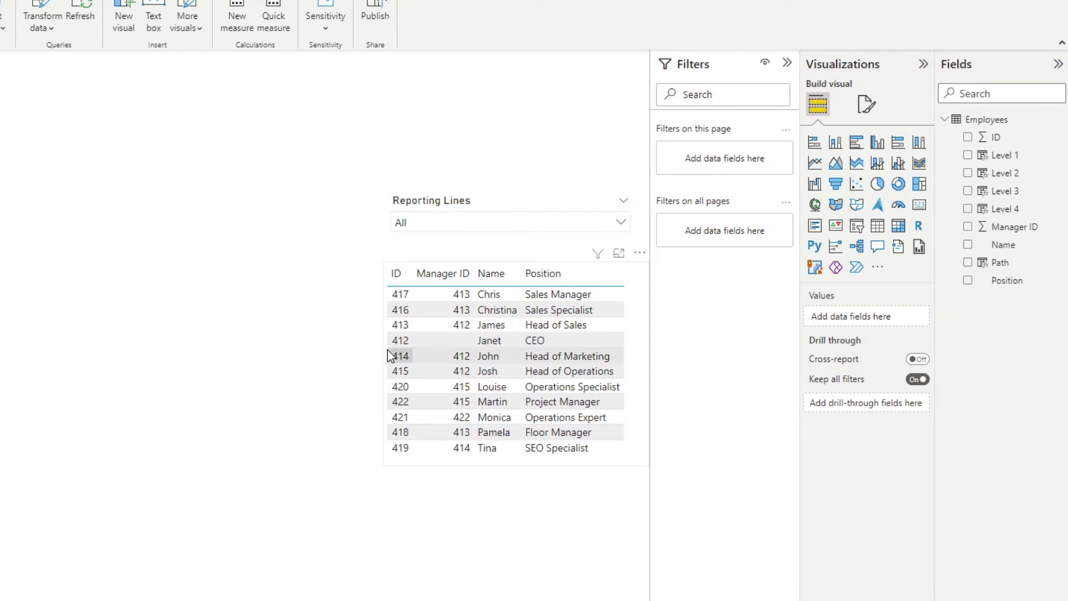
- Widen the employee table leftward and add a new calculated column to Employees
left_click(387, 328)
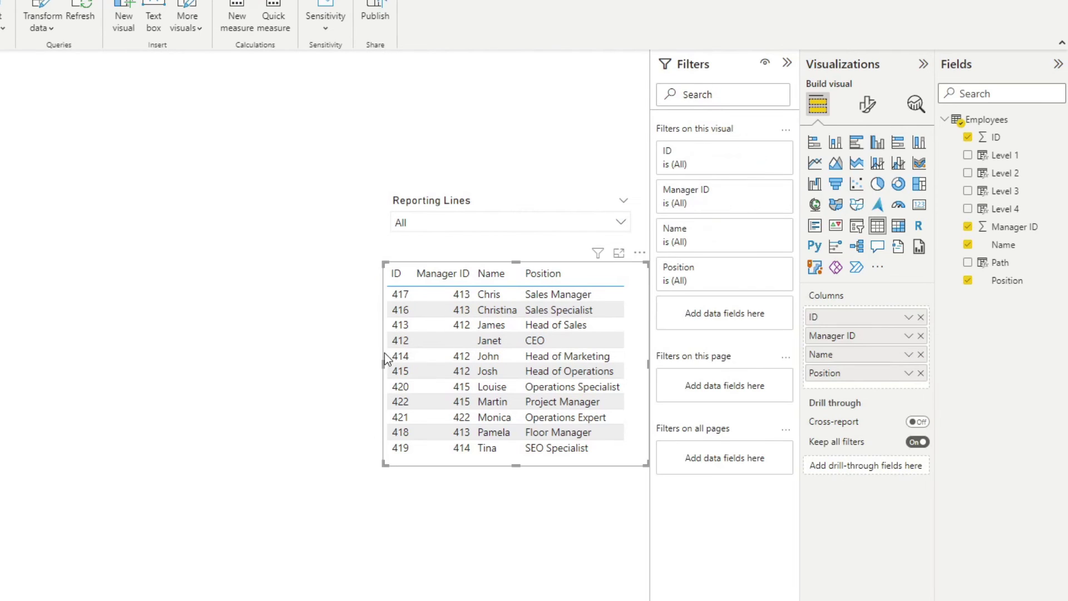
left_click_drag(386, 363, 333, 369)
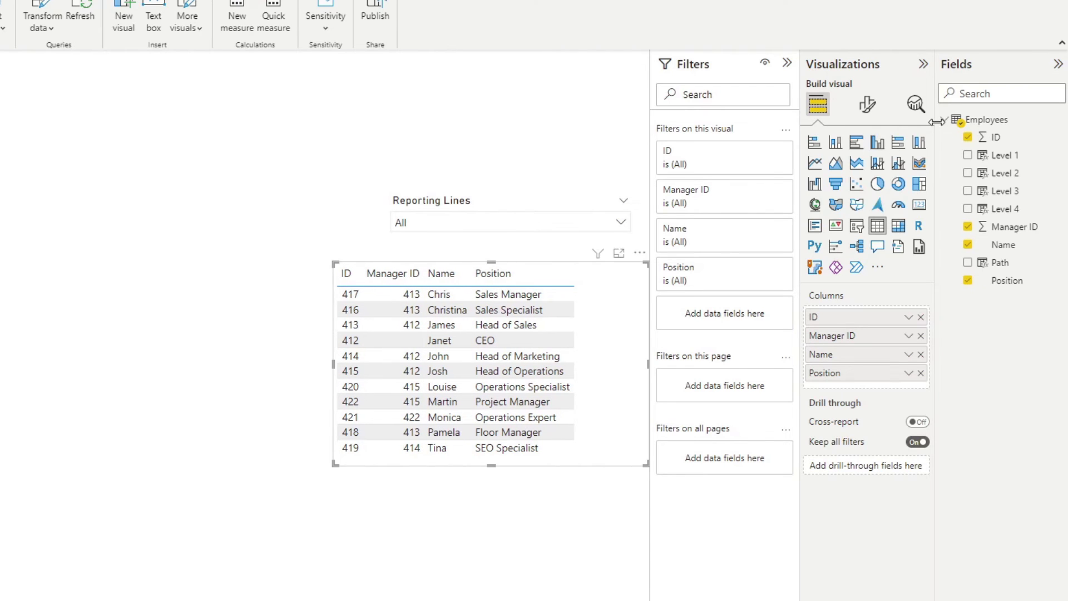
right_click(989, 119)
left_click(899, 158)
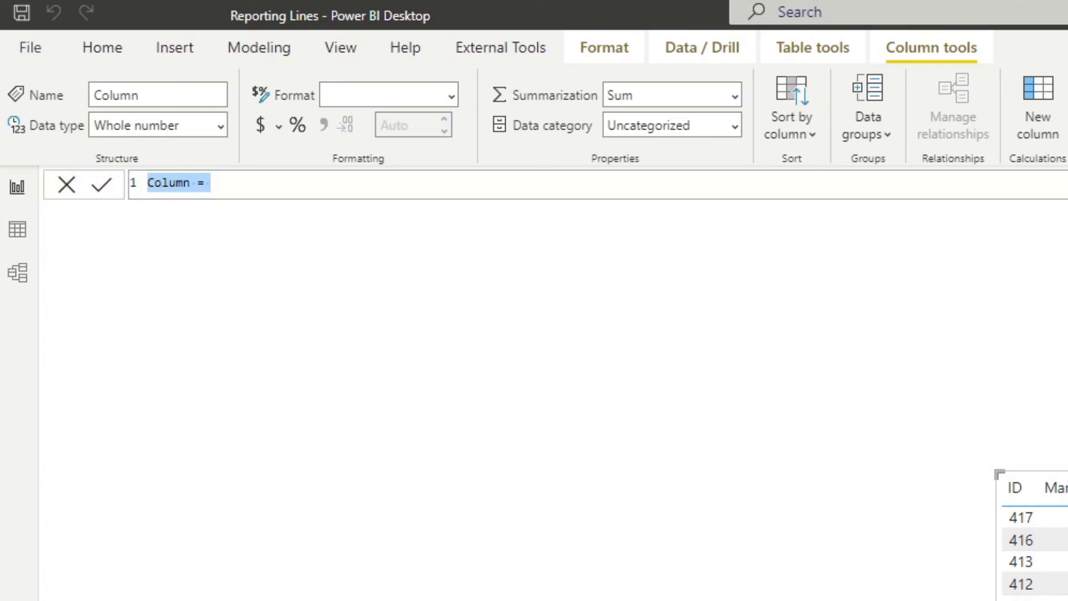
- Begin the Direct Reports formula, defining VAR _current = Employees[ID]
type("Direct Rep")
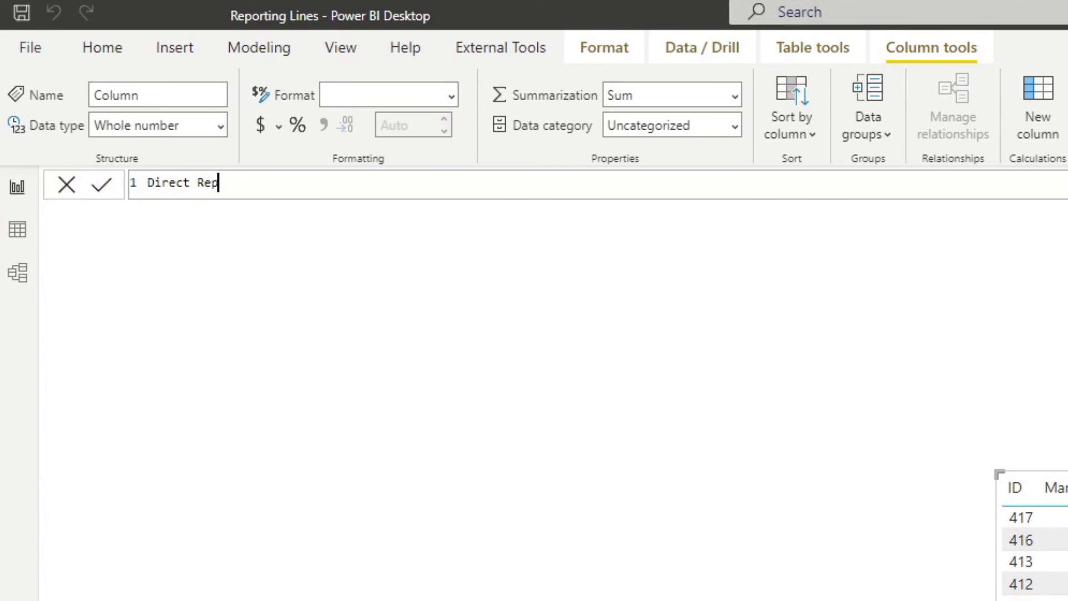
type("orts =")
key("shift+Return")
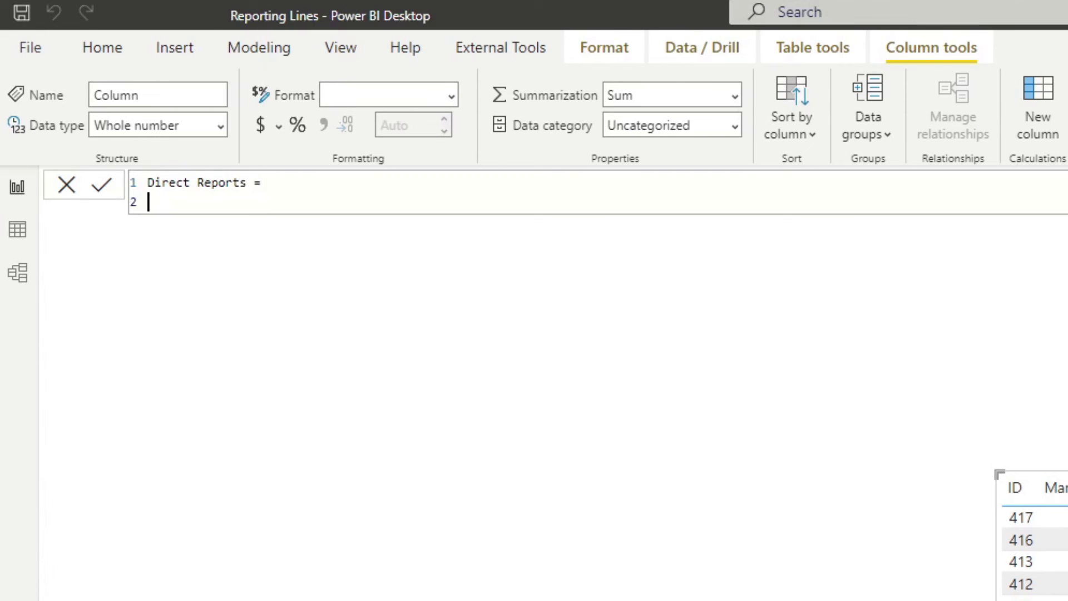
type("VAR _current")
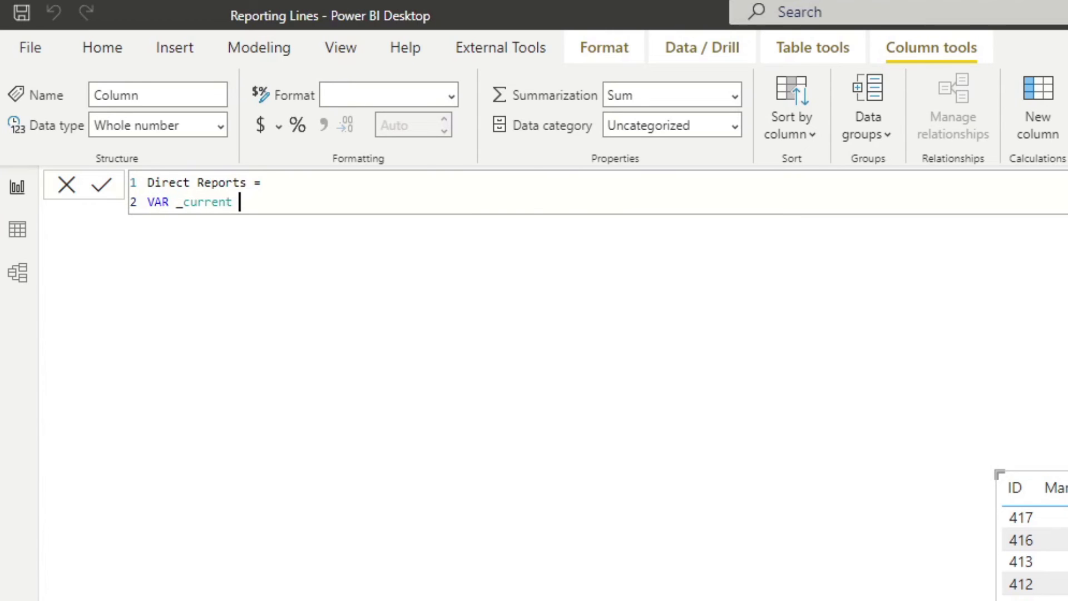
type(" E")
key("BackSpace")
key("BackSpace")
type("= Emplo")
key("Down")
key("Tab")
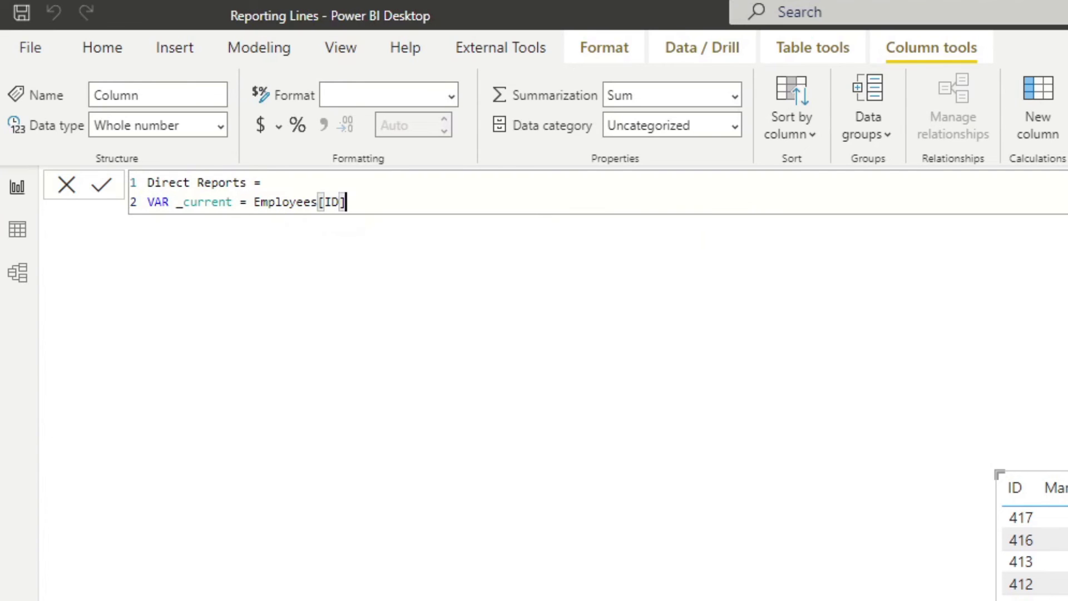
key("shift+Return")
- After RETURN, begin the formula with CALCULATE( COUNTROWS( Employees ) ) on its own lines
type("RET")
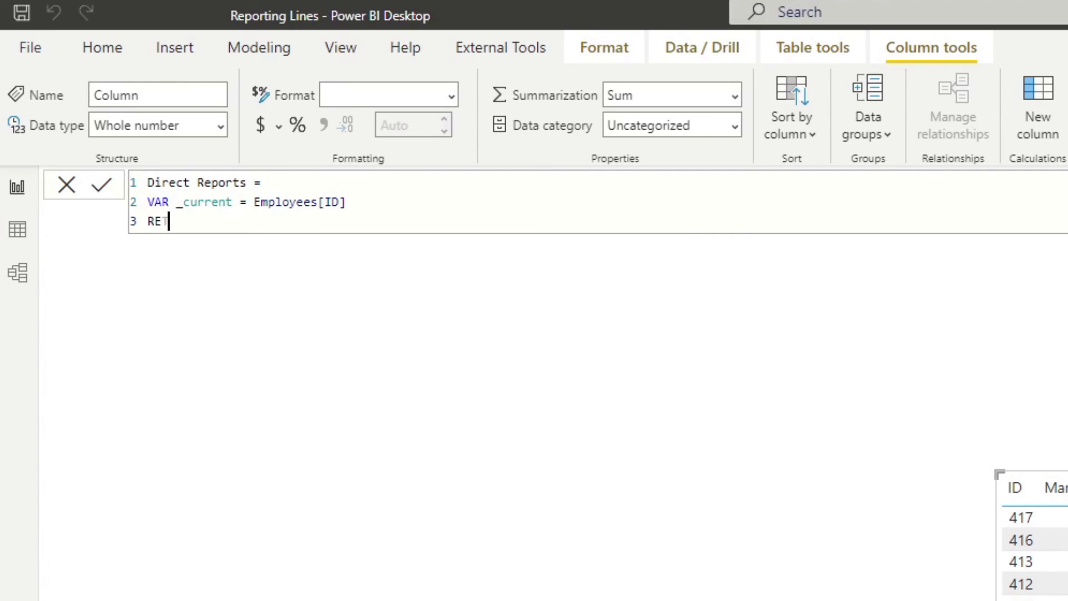
type("URN")
key("shift+Return")
type("C")
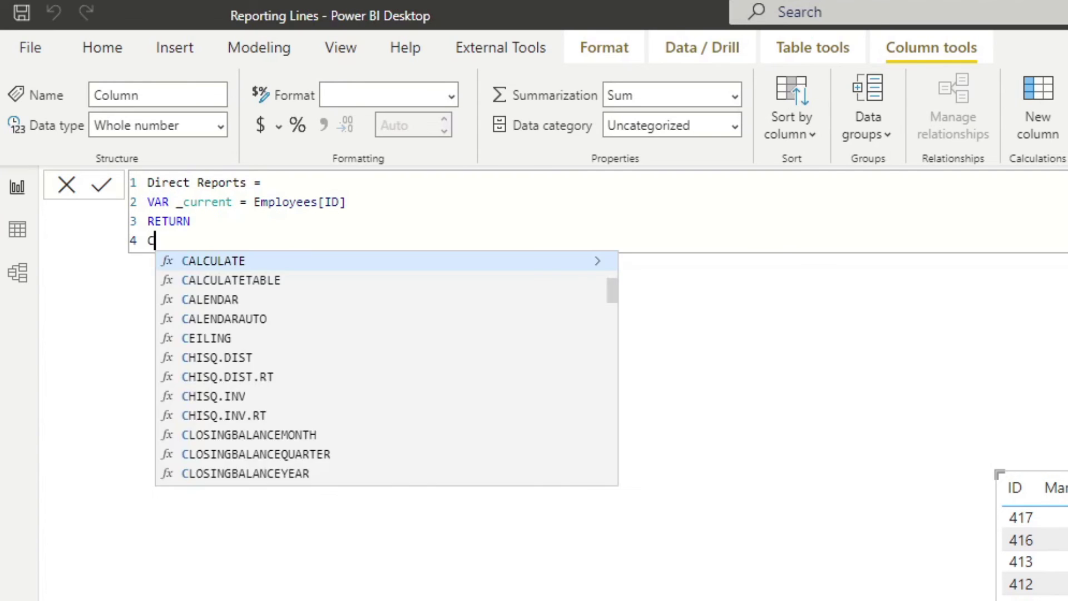
key("Tab")
type(")")
key("Left")
key("shift+Return")
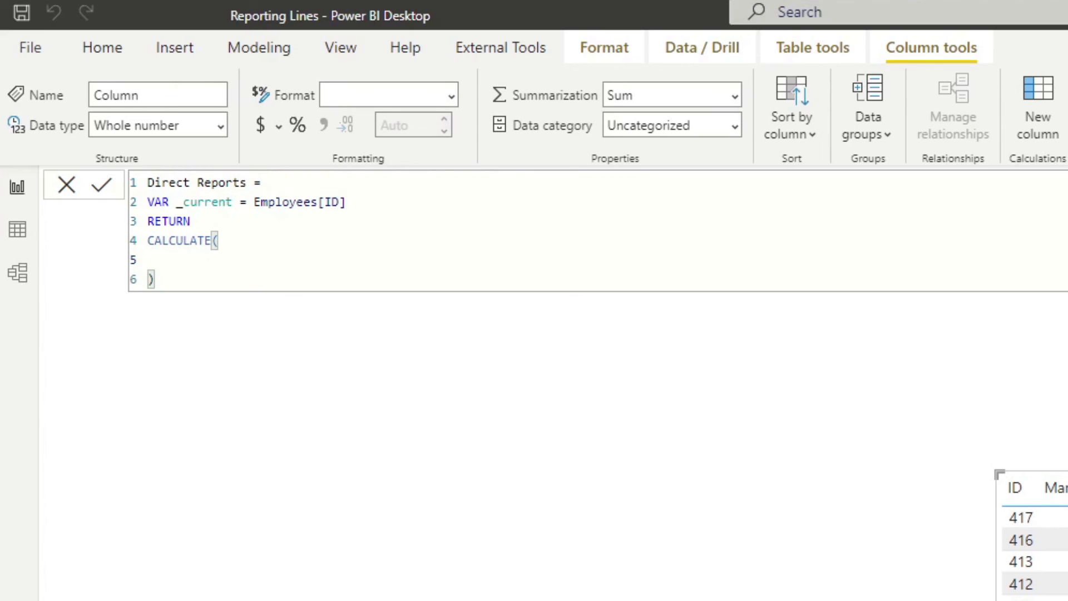
type("COUNTRO")
key("Tab")
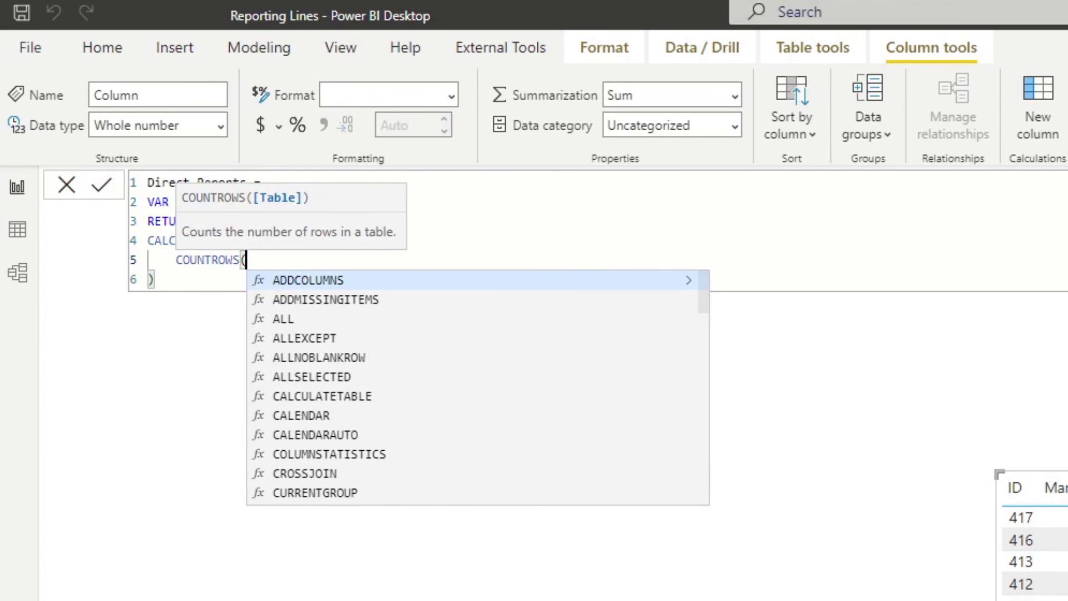
type("Emplo")
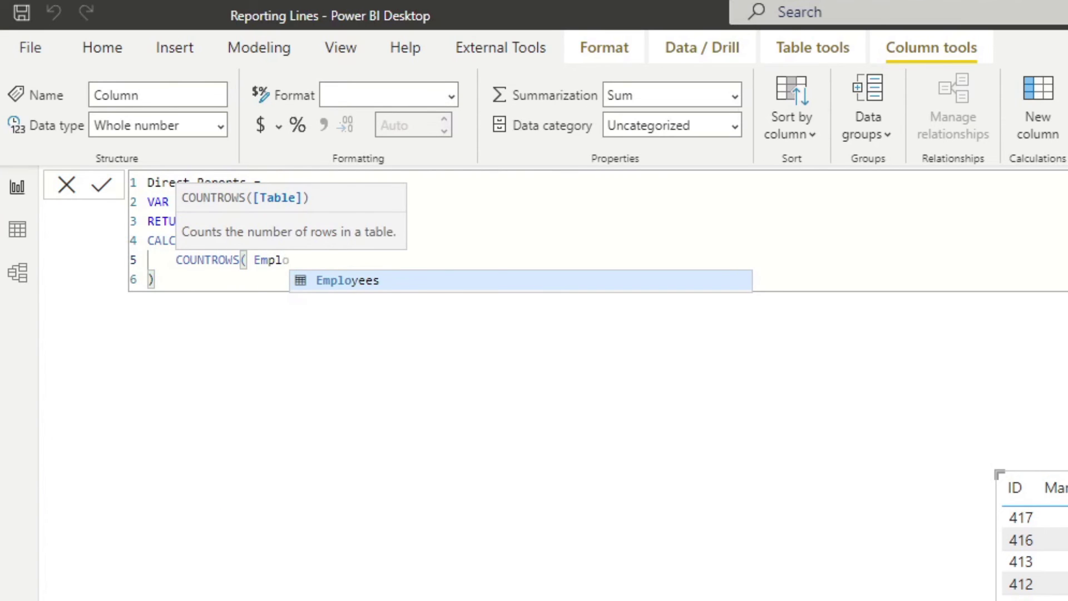
key("Tab")
type(")")
key("shift+Return")
type(",")
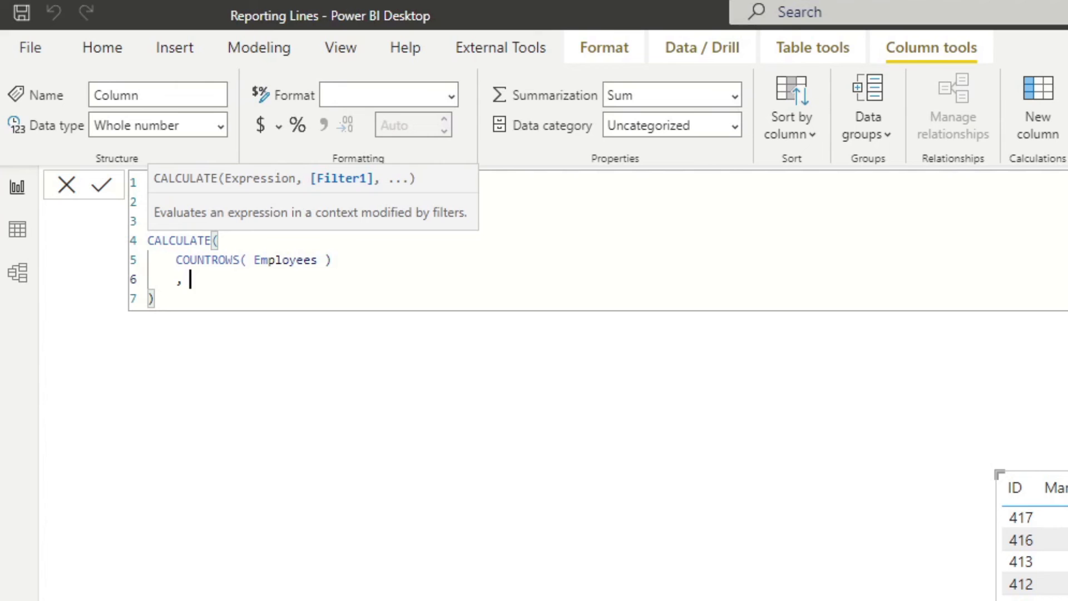
- Add ALL( Employees ) and the filter Employees[Manager ID] = _current as CALCULATE arguments
type("ALL(")
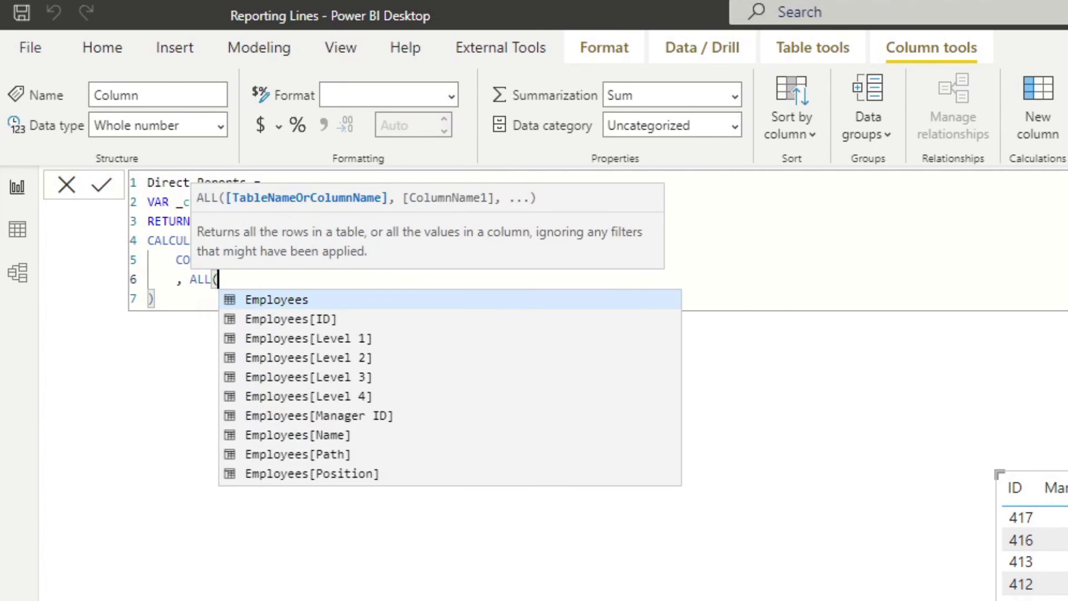
type(" Employees")
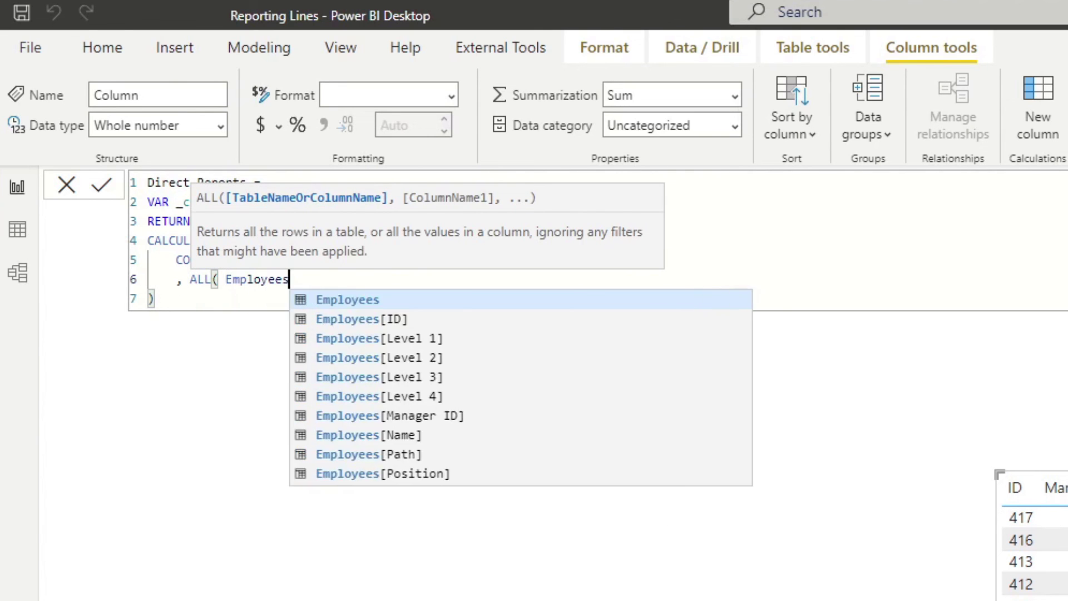
type(" )")
key("shift+Return")
type(", ")
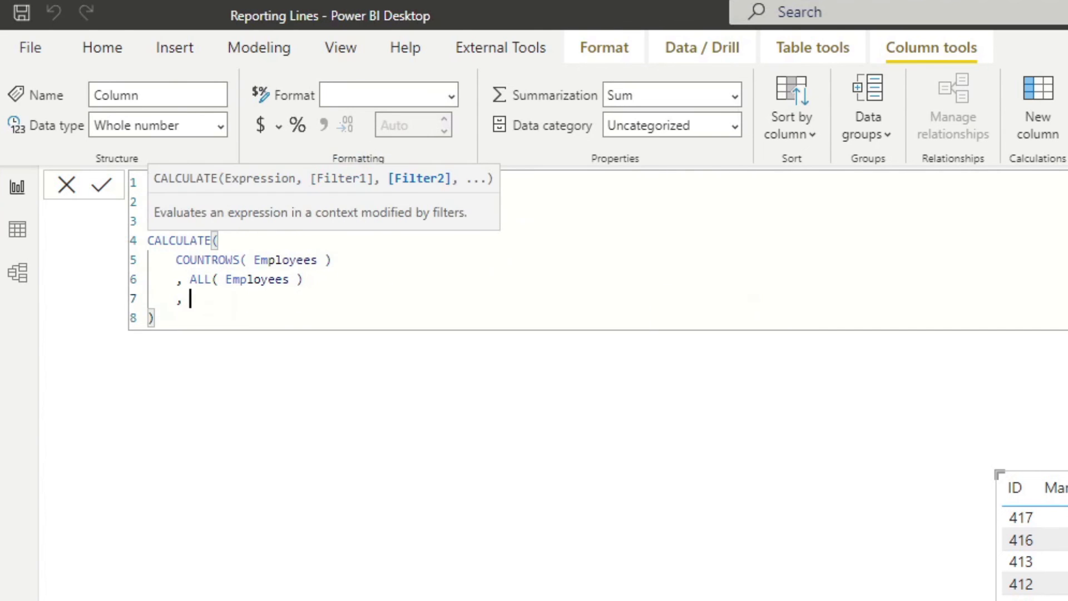
type("Emplo")
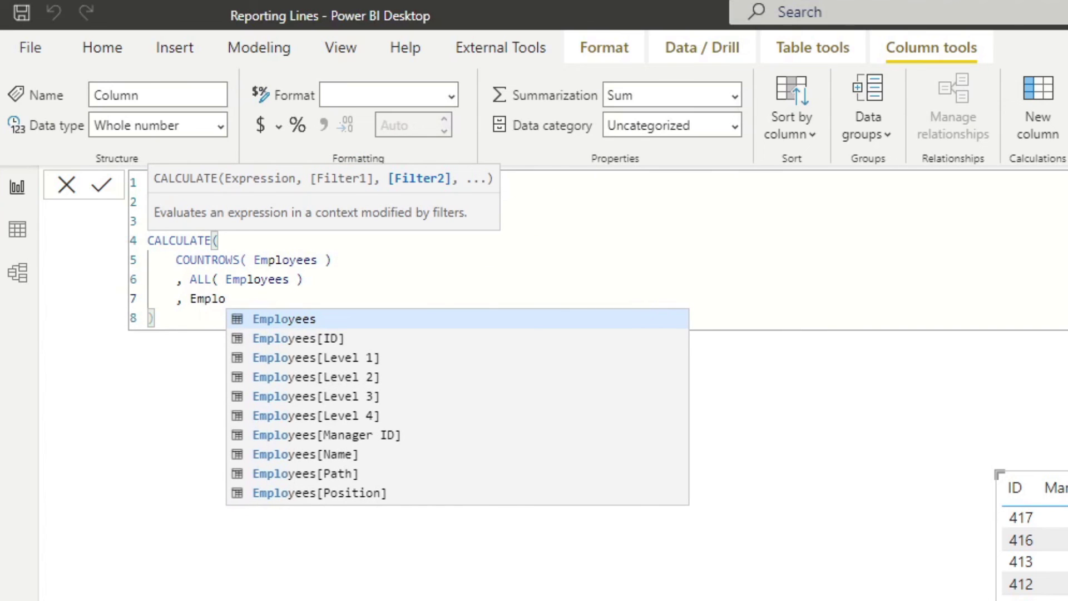
key("Down")
key("Down")
key("Down")
key("Down")
key("Down")
key("Down")
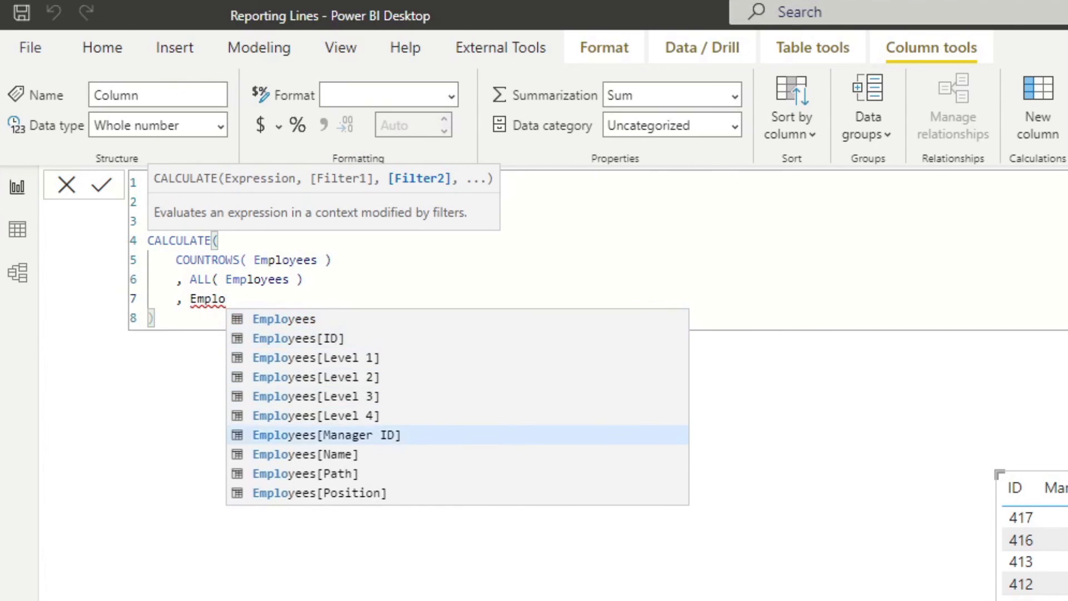
key("Tab")
type("= ")
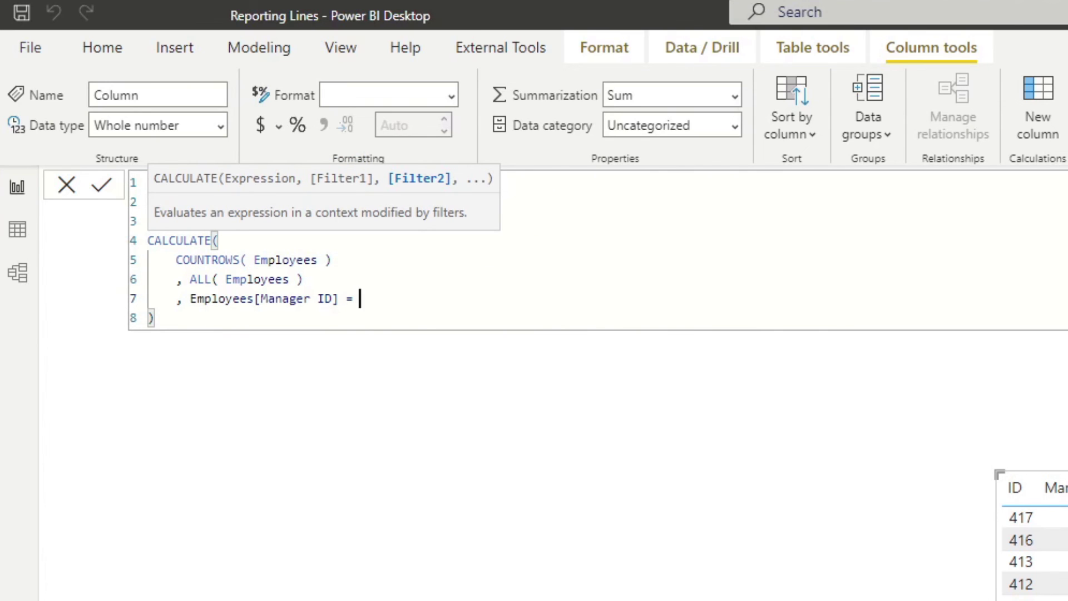
type("_current")
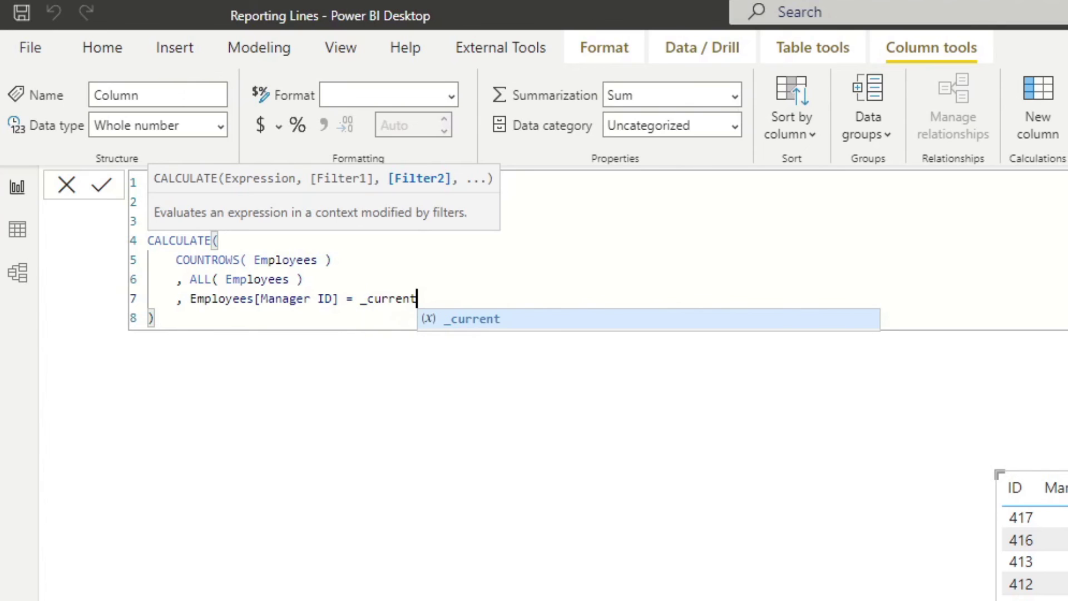
- Review the finished Direct Reports formula line by line and commit it
key("Escape")
key("Up")
key("Up")
key("Up")
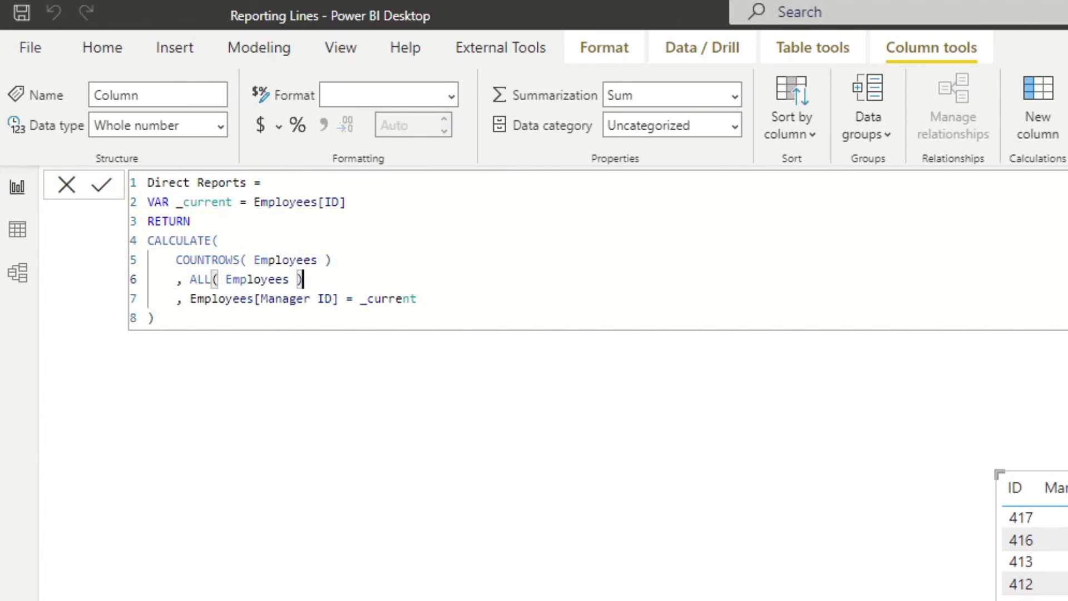
key("End")
key("shift+Home")
key("shift+Home")
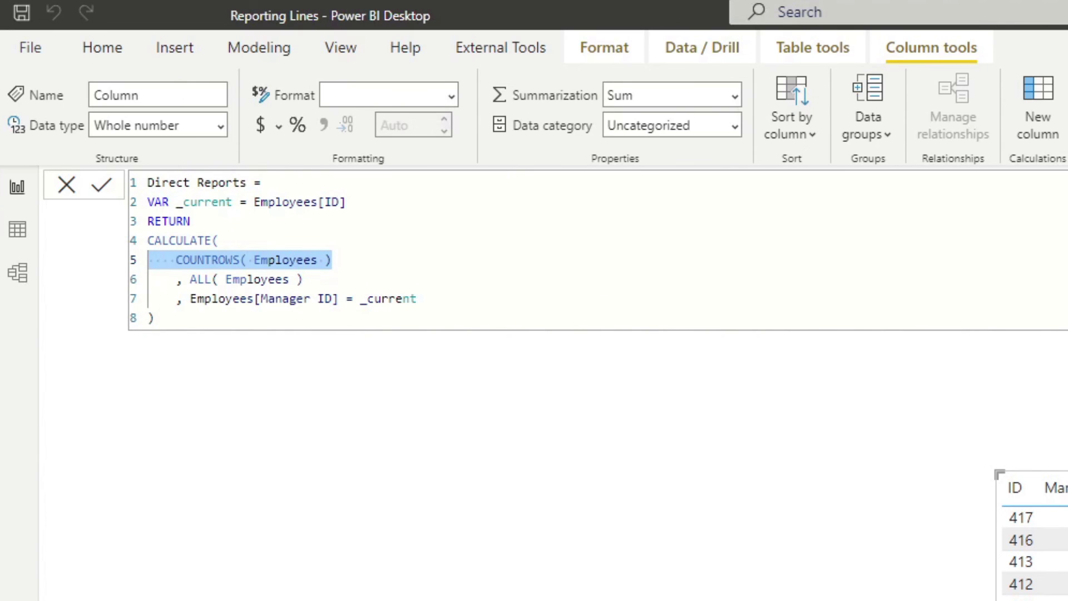
key("End")
key("Down")
key("Down")
key("Right")
key("Right")
key("Right")
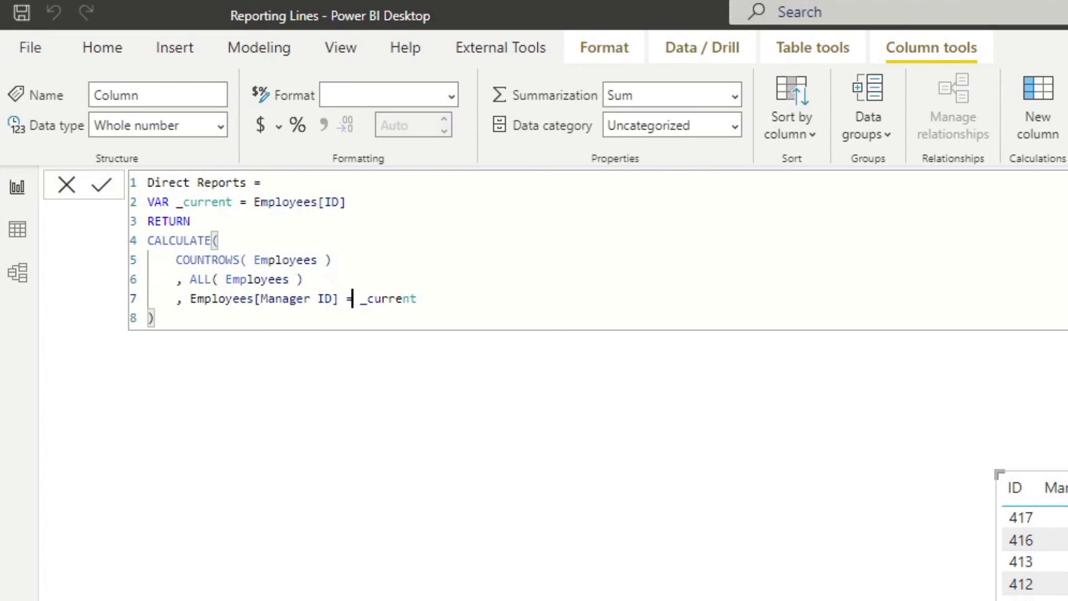
key("End")
key("Down")
key("Up")
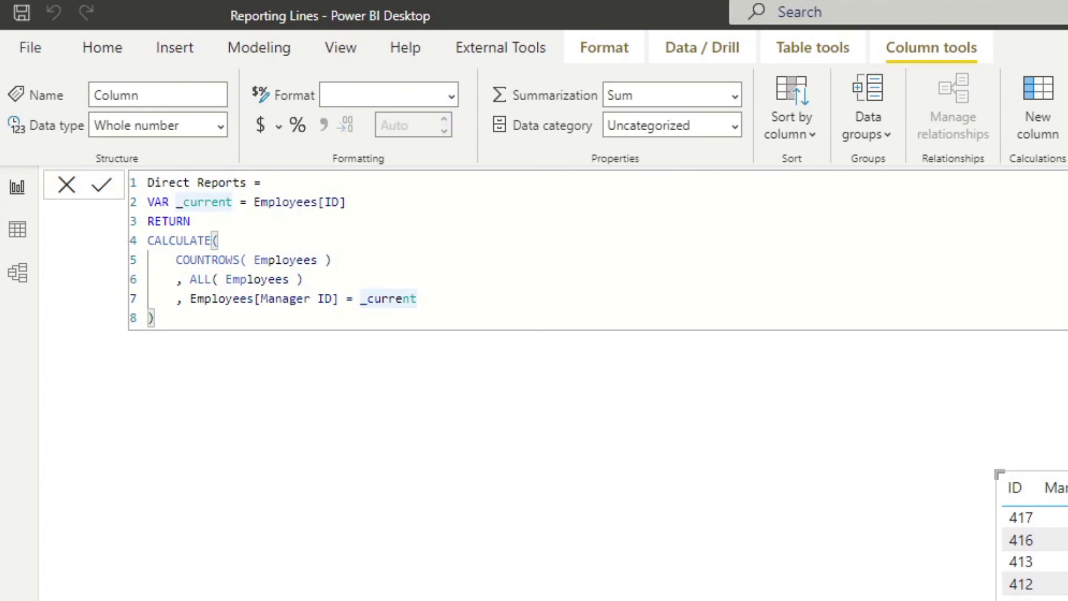
key("Return")
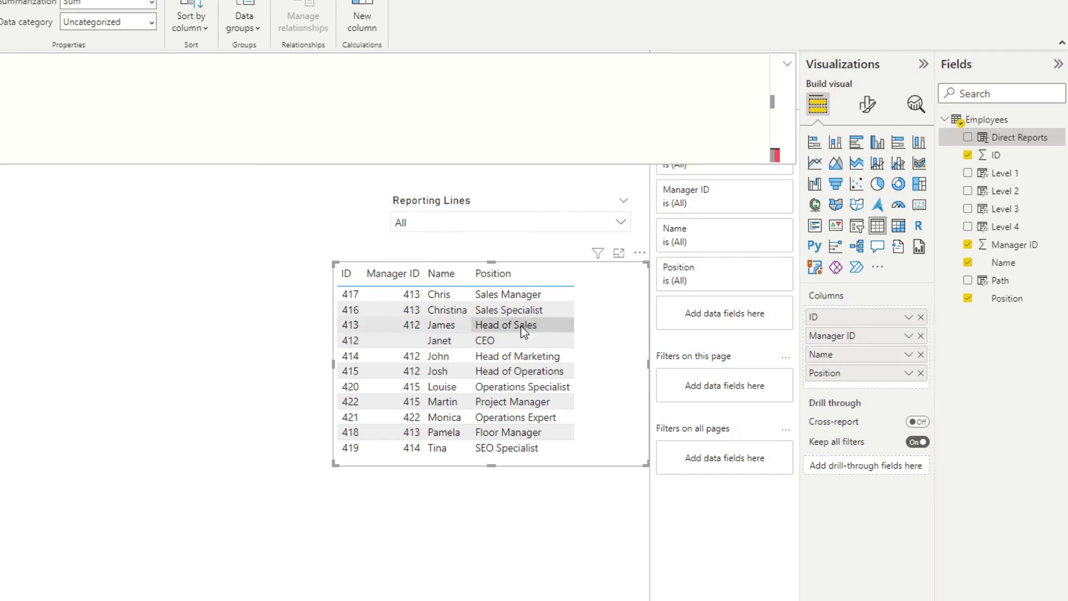
- Add Direct Reports to the employee table as Don't summarize, widen it, and sort by ascending ID
left_click_drag(1018, 138, 586, 390)
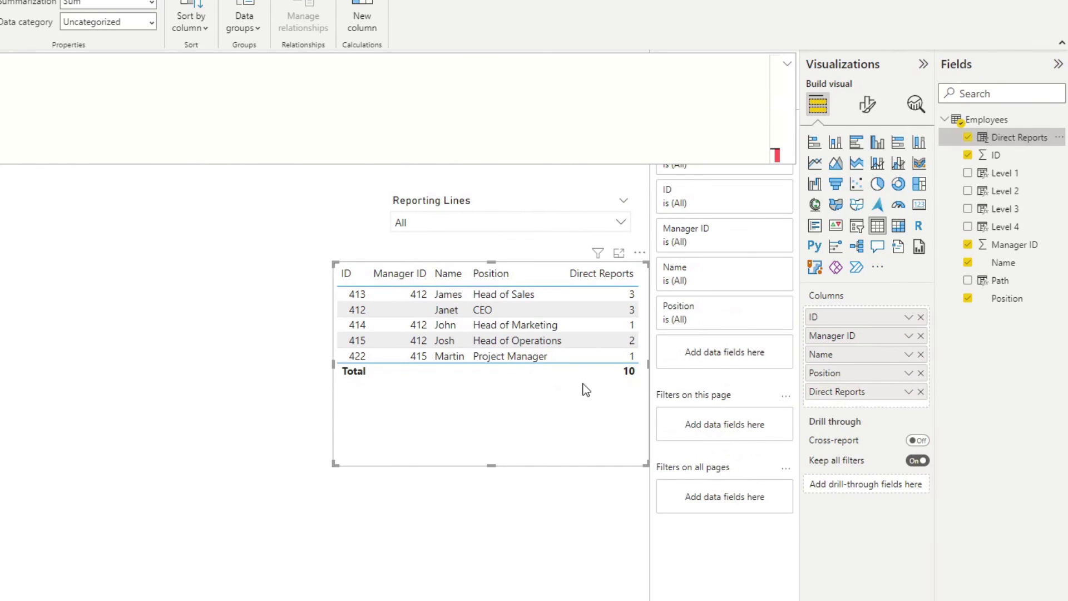
left_click(909, 391)
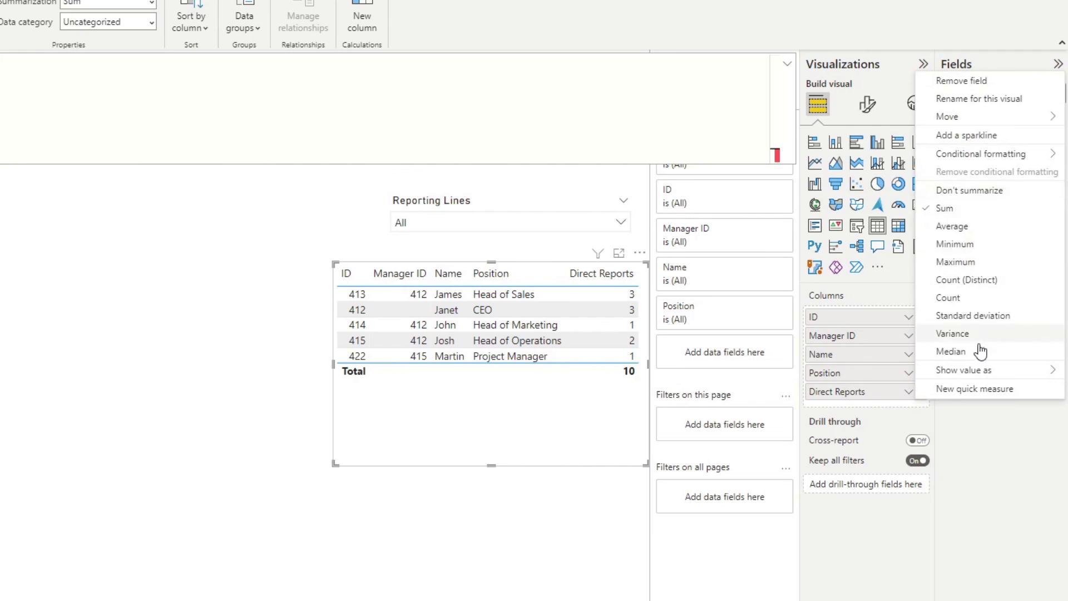
left_click(978, 192)
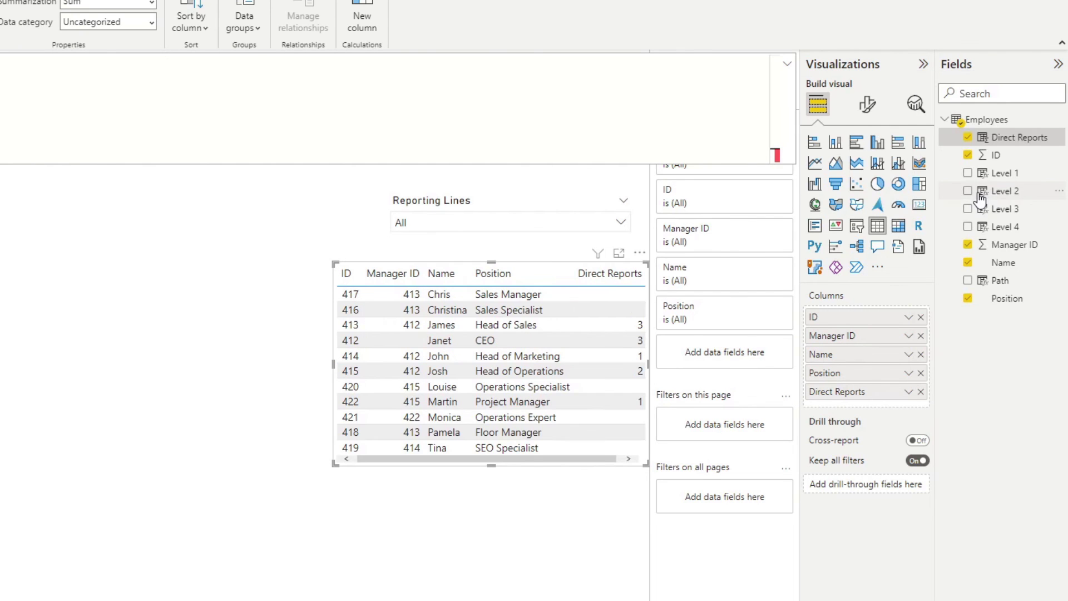
left_click_drag(333, 472, 316, 473)
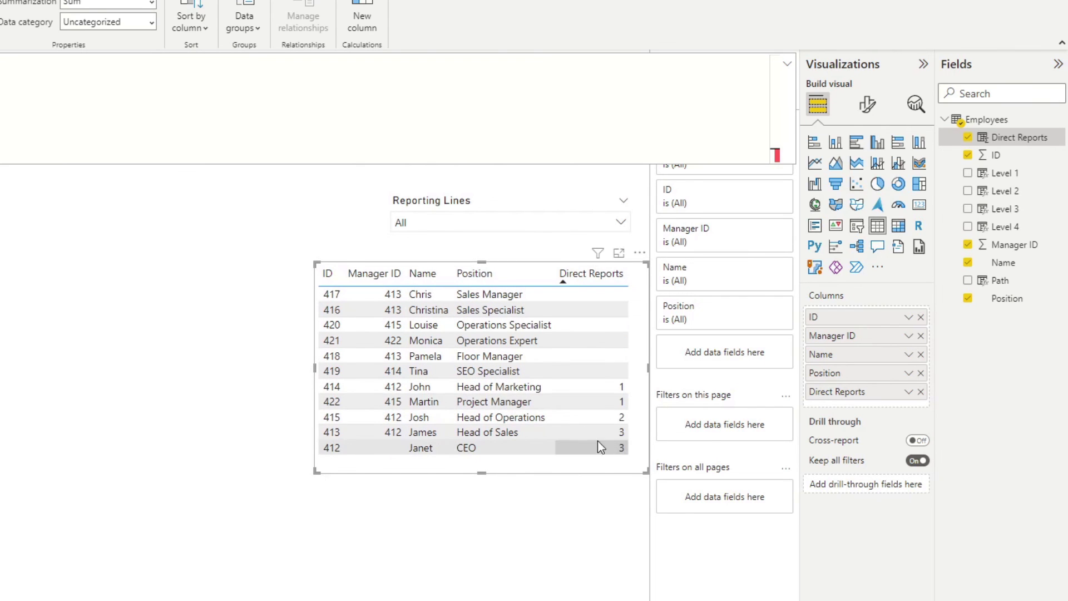
left_click(329, 279)
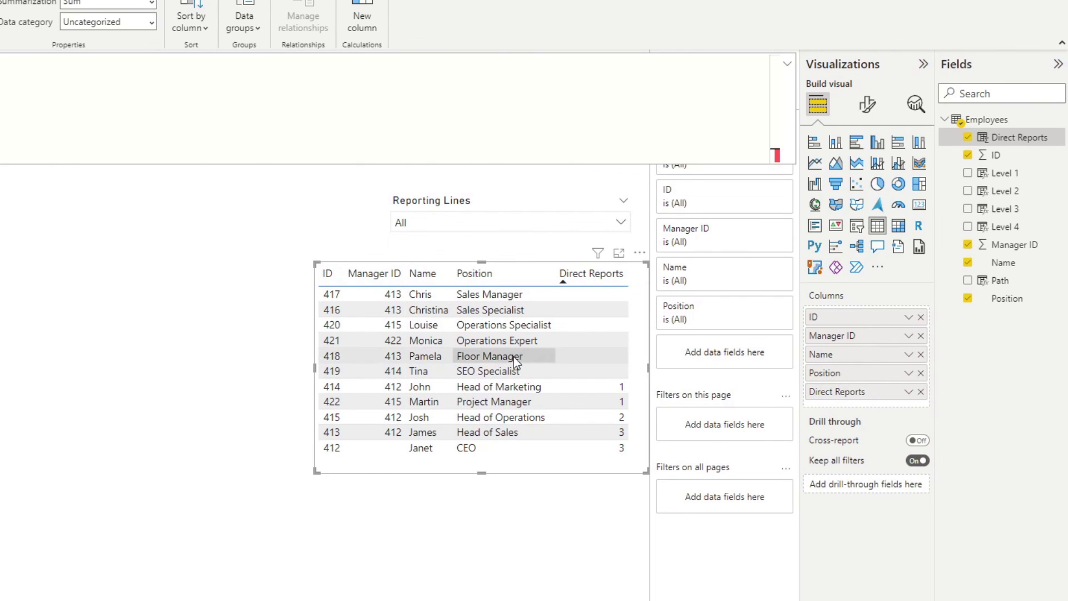